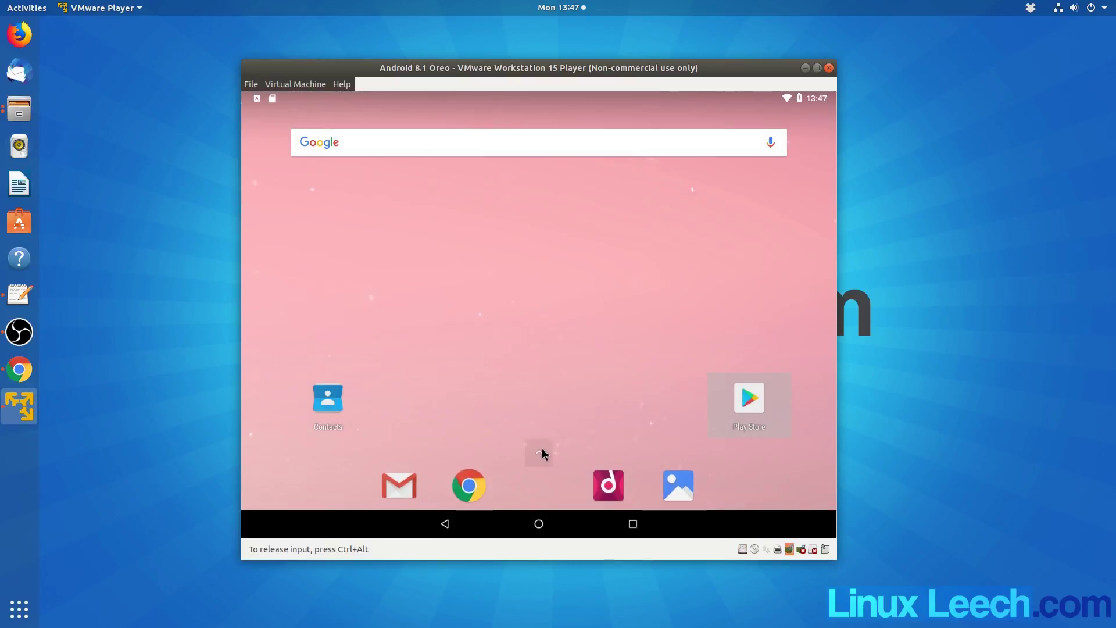
# Step: Go to the Android-x86 download page and pick the FossHub download mirror
pyautogui.click(544, 454)
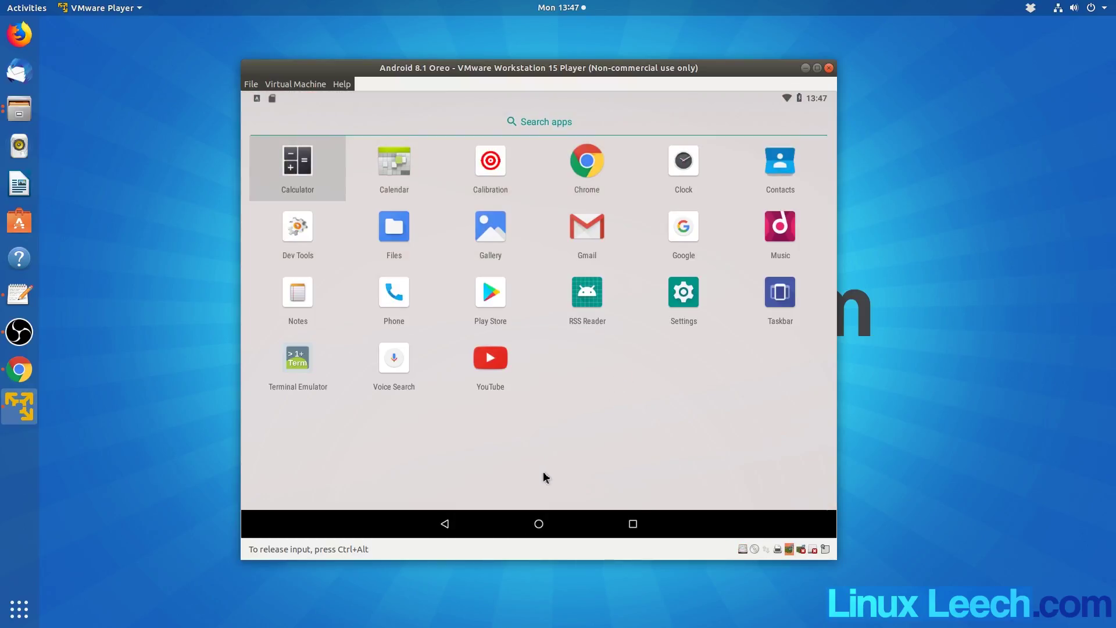
pyautogui.click(541, 525)
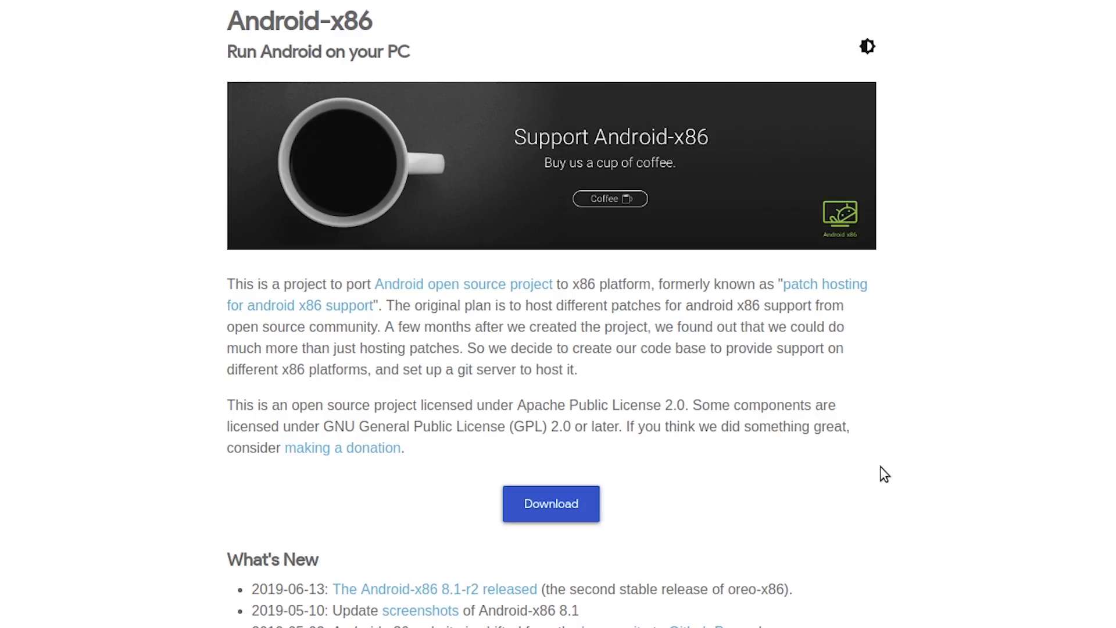
pyautogui.click(557, 507)
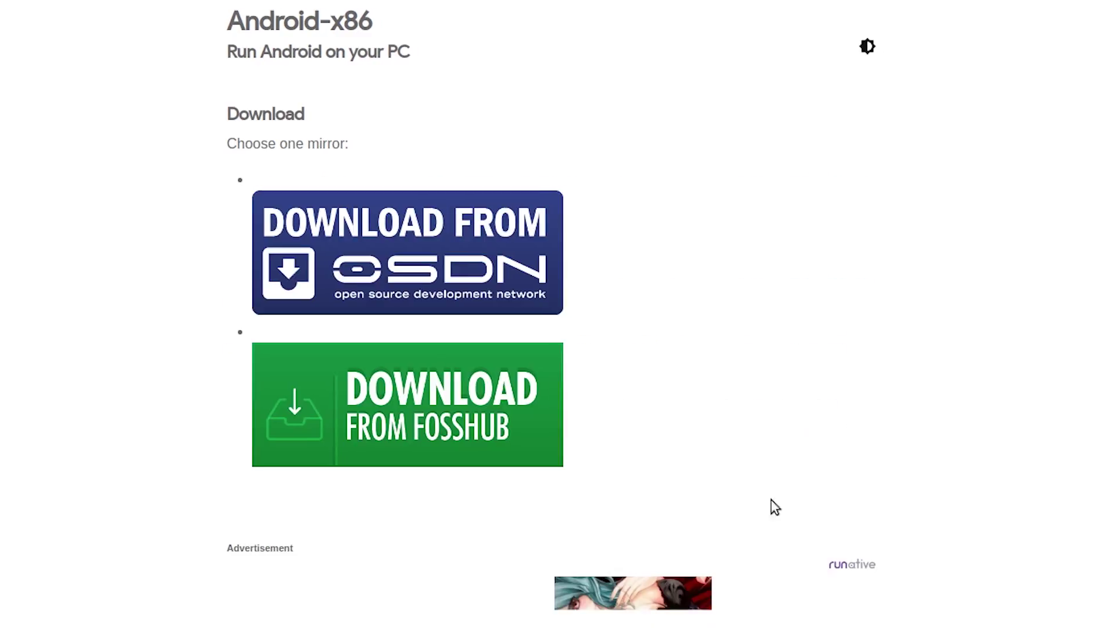
pyautogui.click(417, 397)
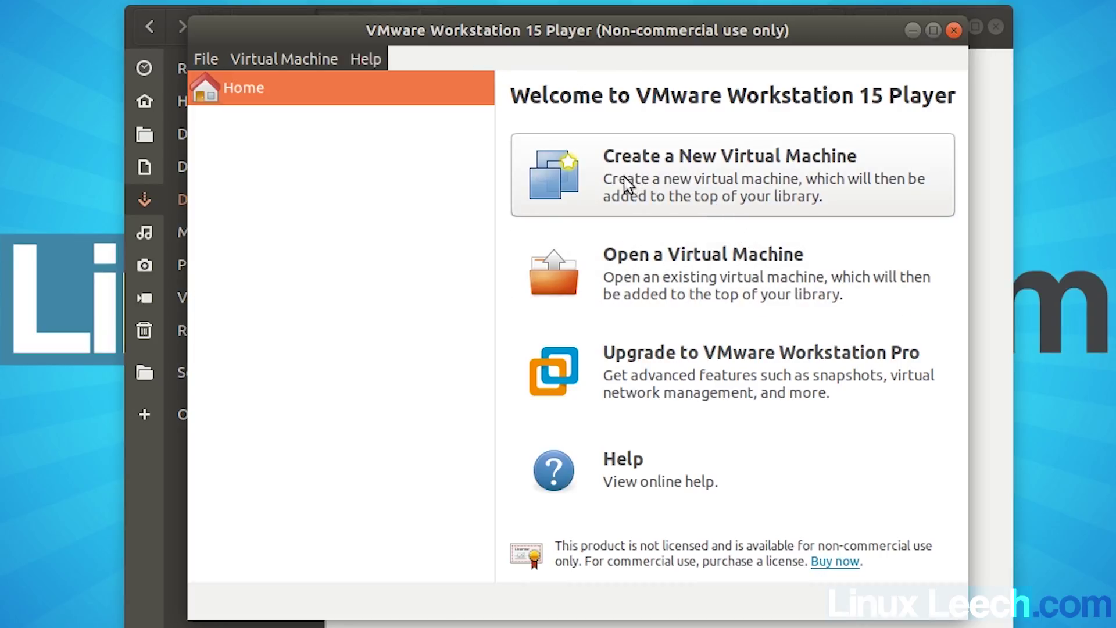
# Step: Start a new virtual machine from the android-x86_64-8.1-r2.iso image in Downloads
pyautogui.click(750, 186)
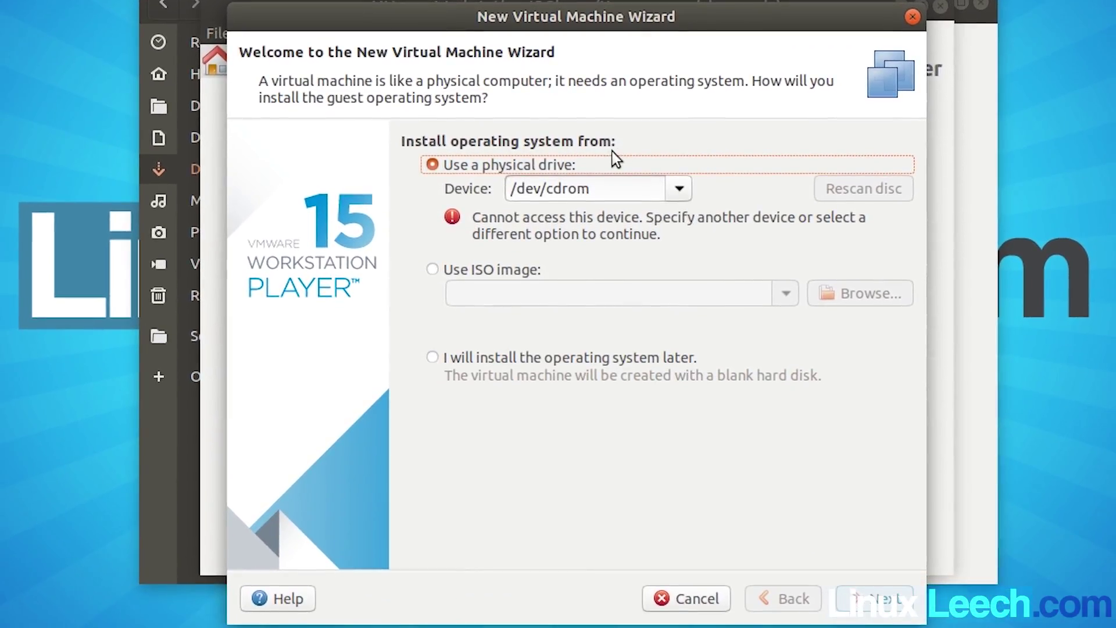
pyautogui.click(432, 270)
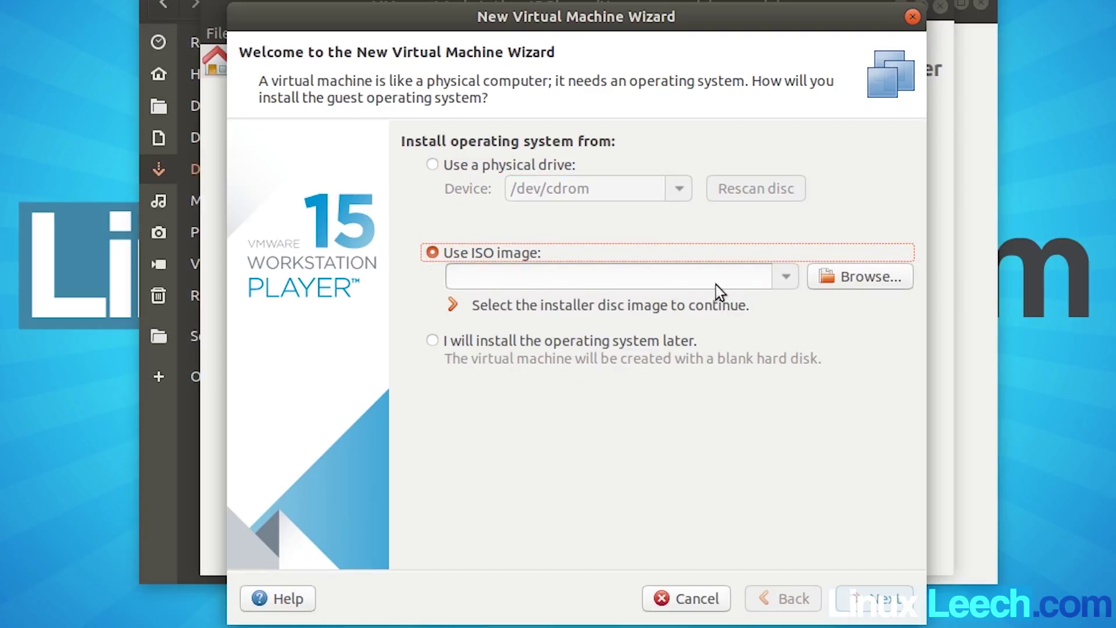
pyautogui.click(852, 281)
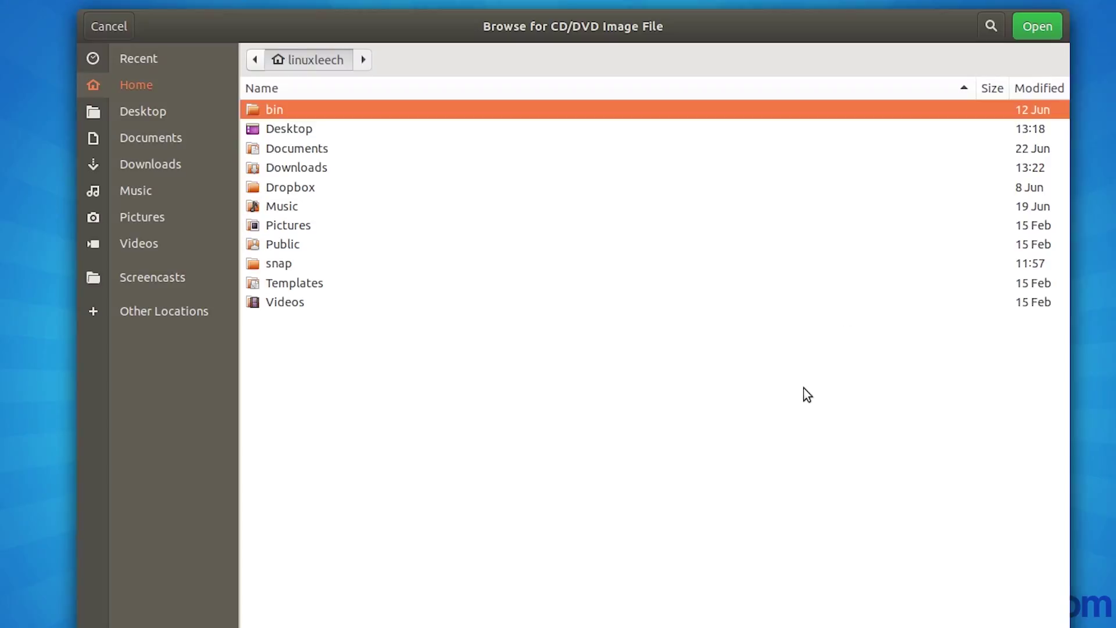
pyautogui.click(187, 166)
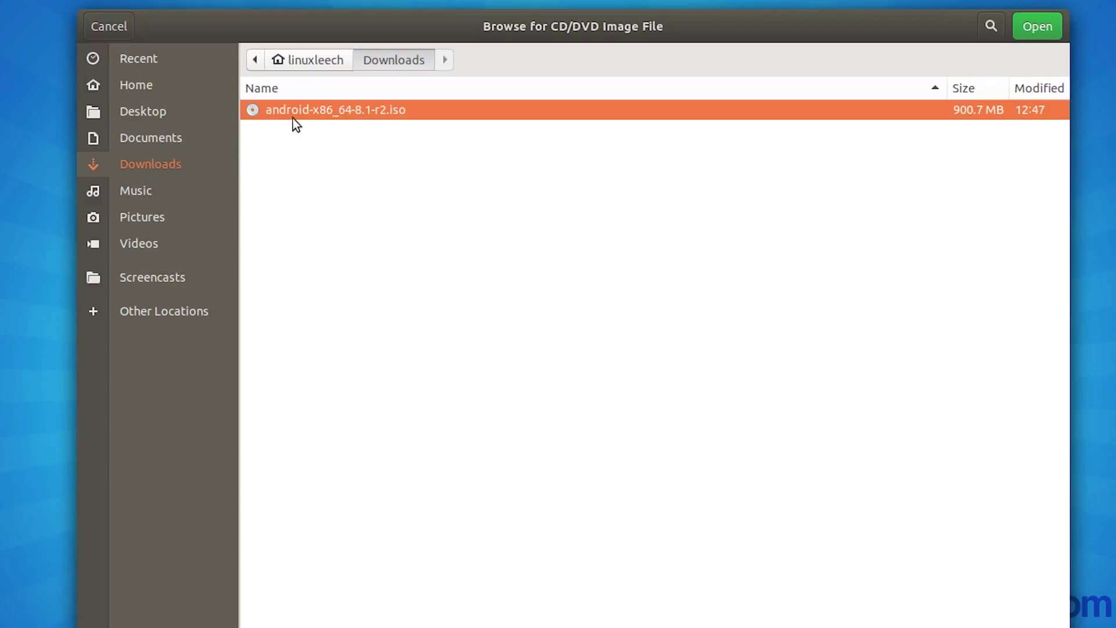
pyautogui.click(1038, 26)
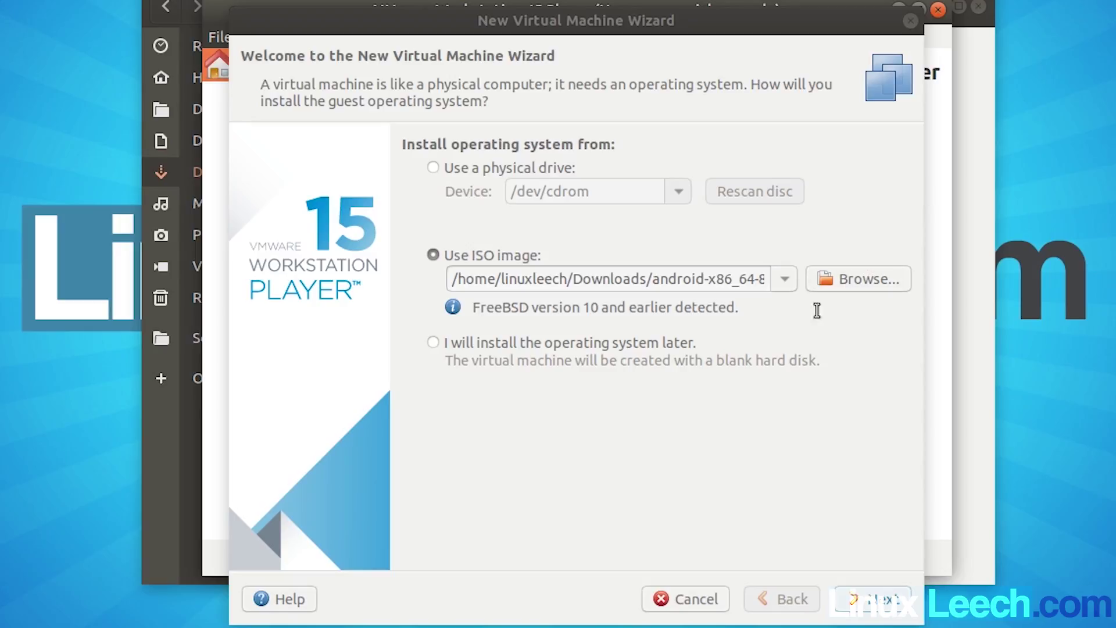
pyautogui.click(767, 317)
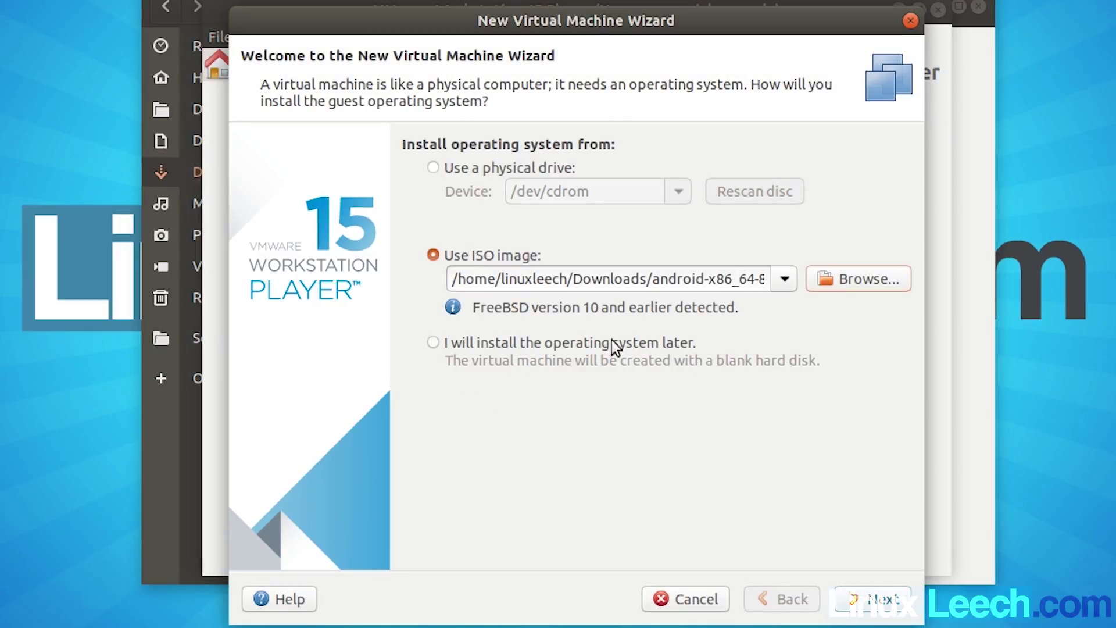
# Step: Choose to install the OS later and set the guest to Linux, Other Linux 4.x or later kernel 64-bit
pyautogui.click(434, 344)
pyautogui.click(878, 602)
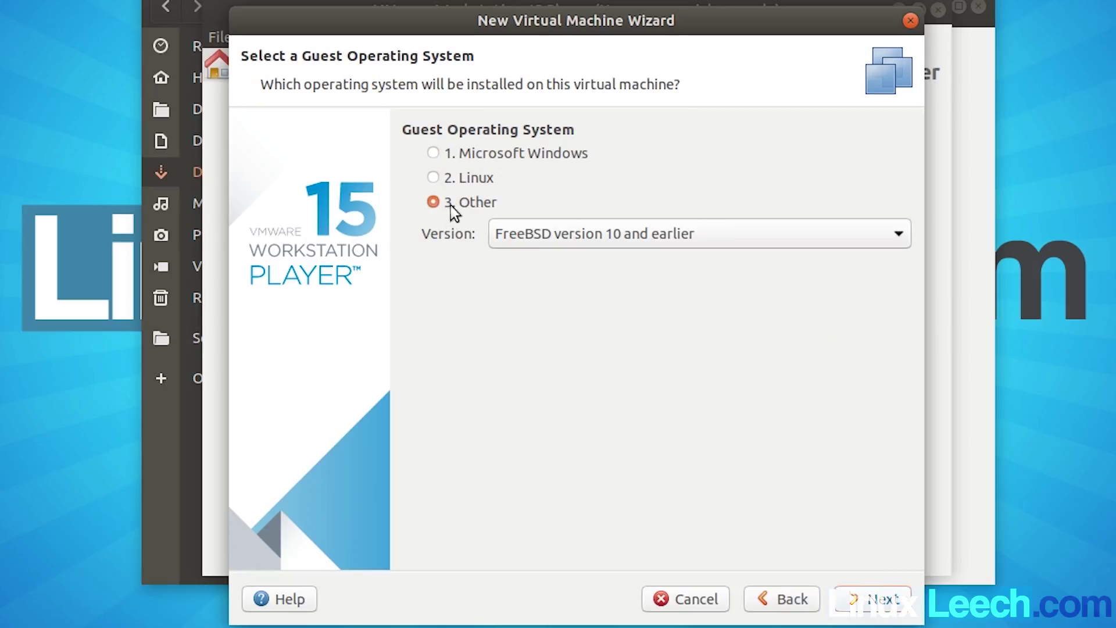
pyautogui.click(438, 179)
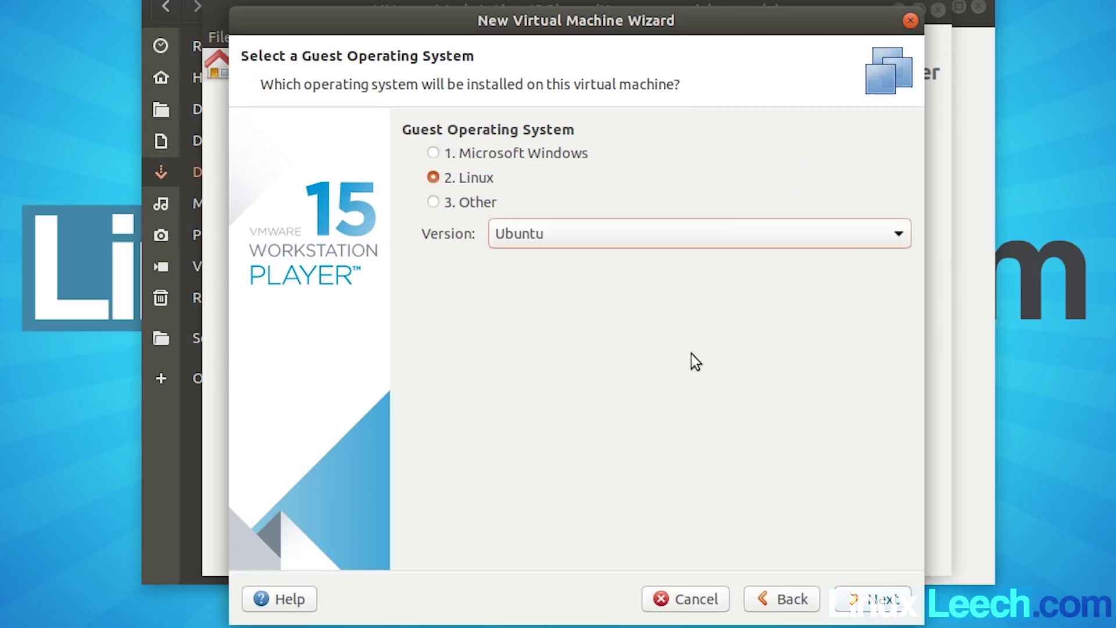
pyautogui.click(817, 233)
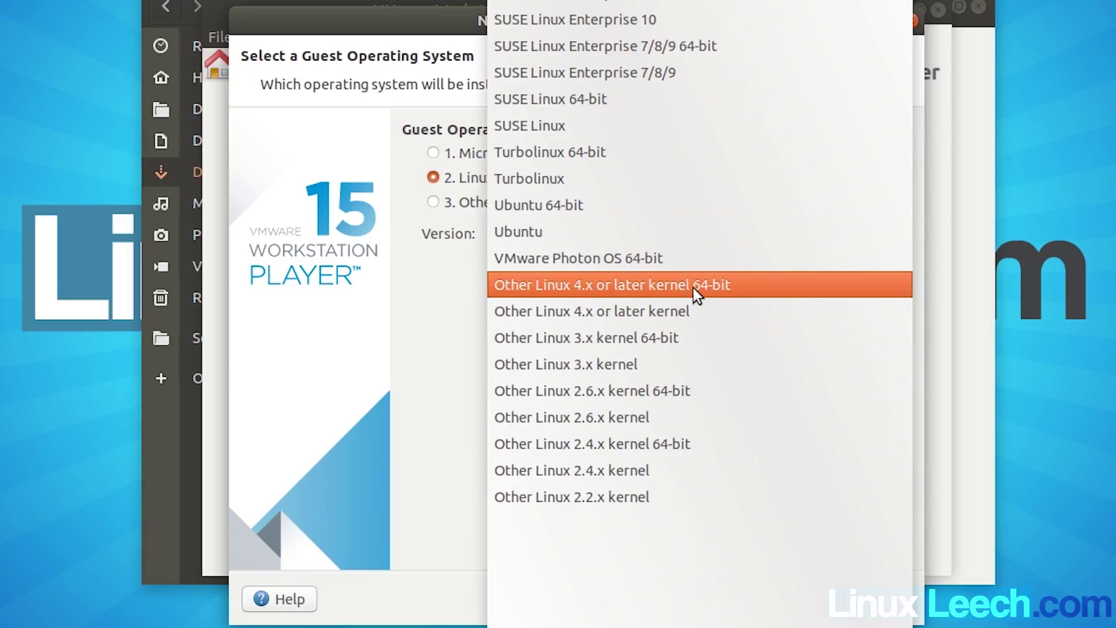
pyautogui.click(718, 285)
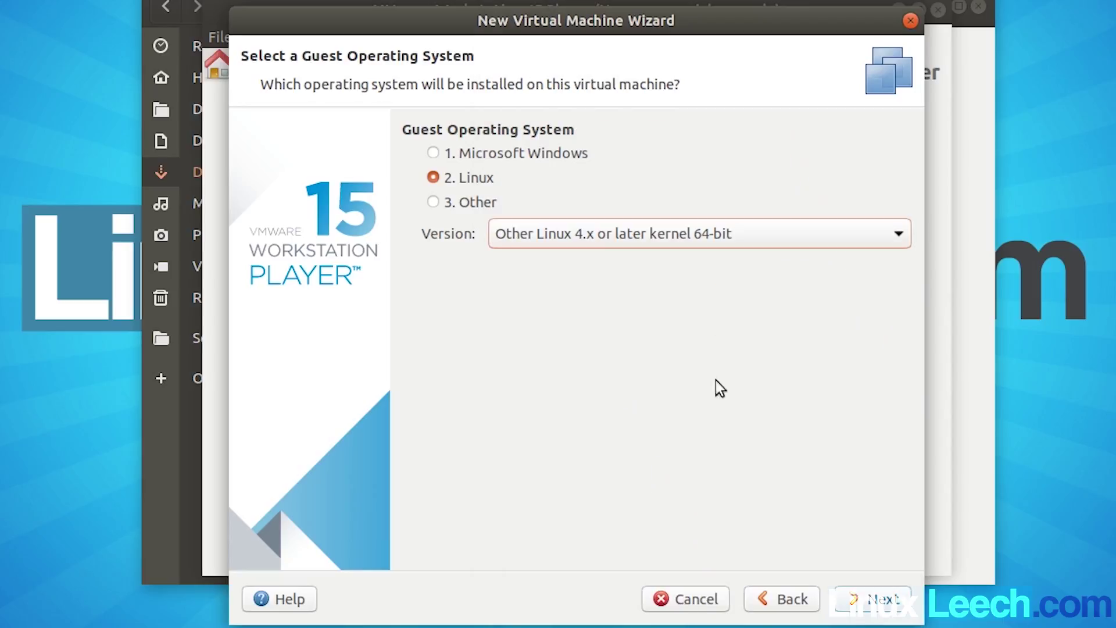
# Step: Name the virtual machine 'Android 8.1 Oreo' and check its storage location path
pyautogui.click(873, 602)
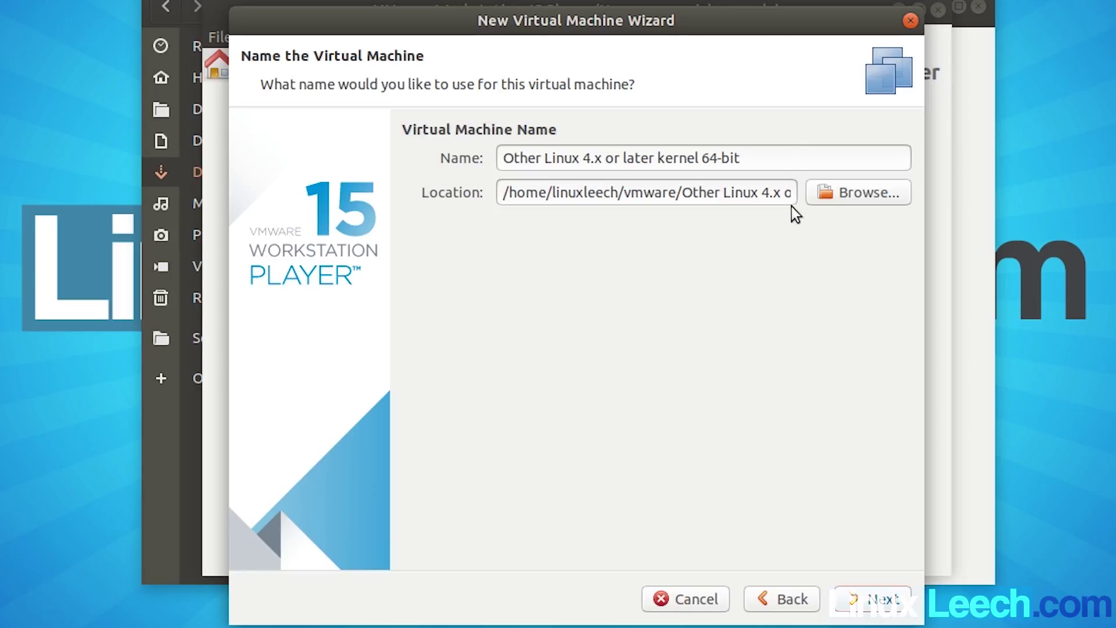
pyautogui.moveTo(773, 155); pyautogui.dragTo(469, 144)
pyautogui.write('Android')
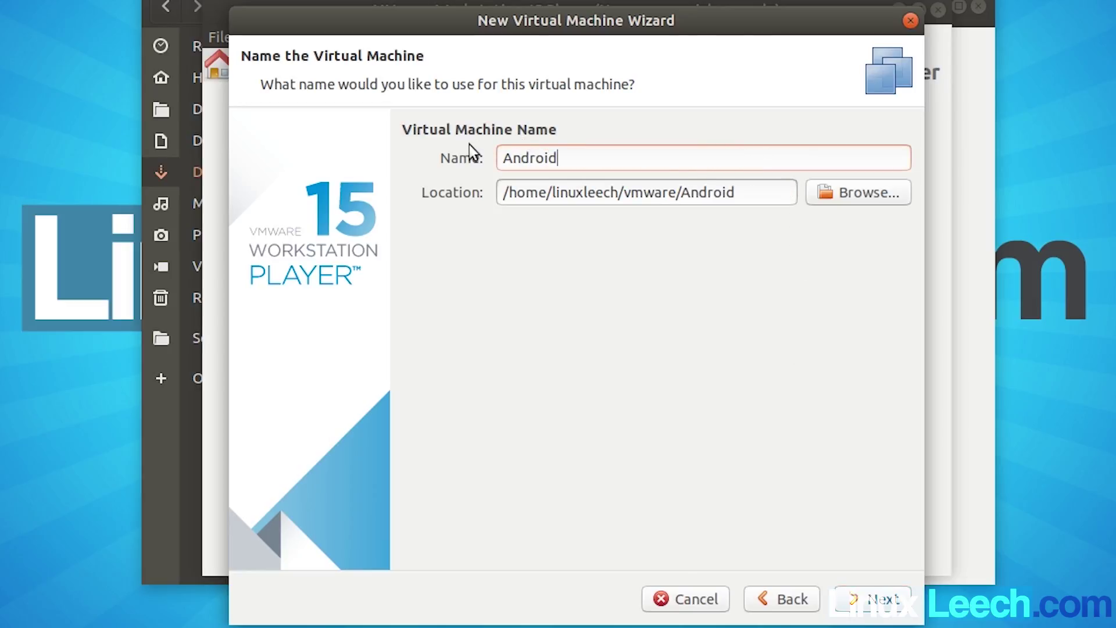
pyautogui.write(' 8.1 Oreo')
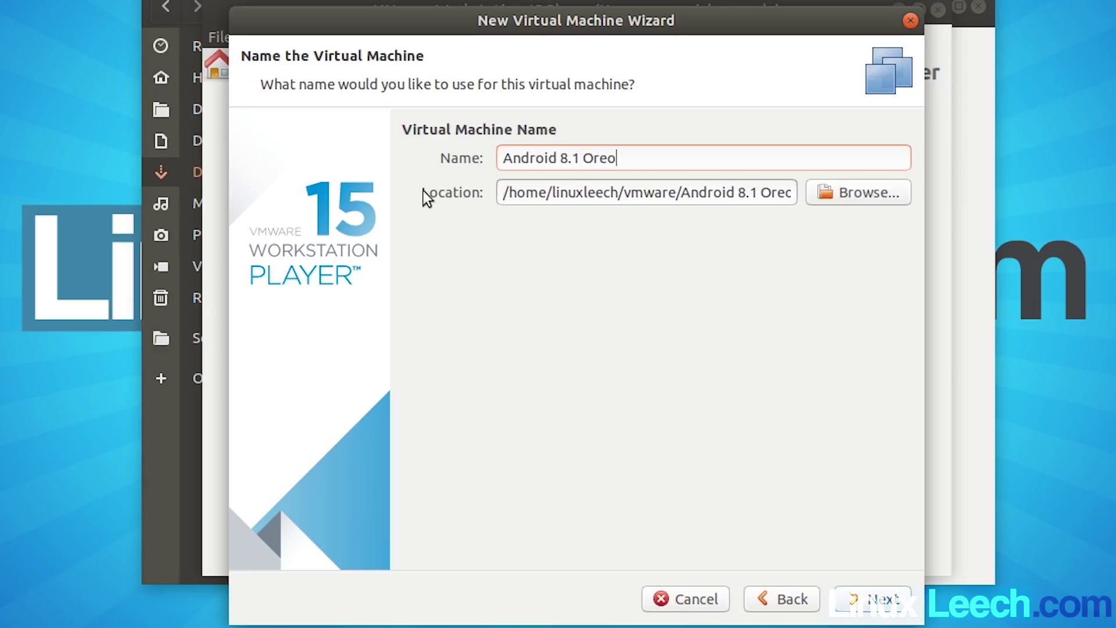
pyautogui.click(682, 194)
# Step: Store the 8 GB virtual disk as a single file and advance to the Ready to Create summary
pyautogui.click(883, 600)
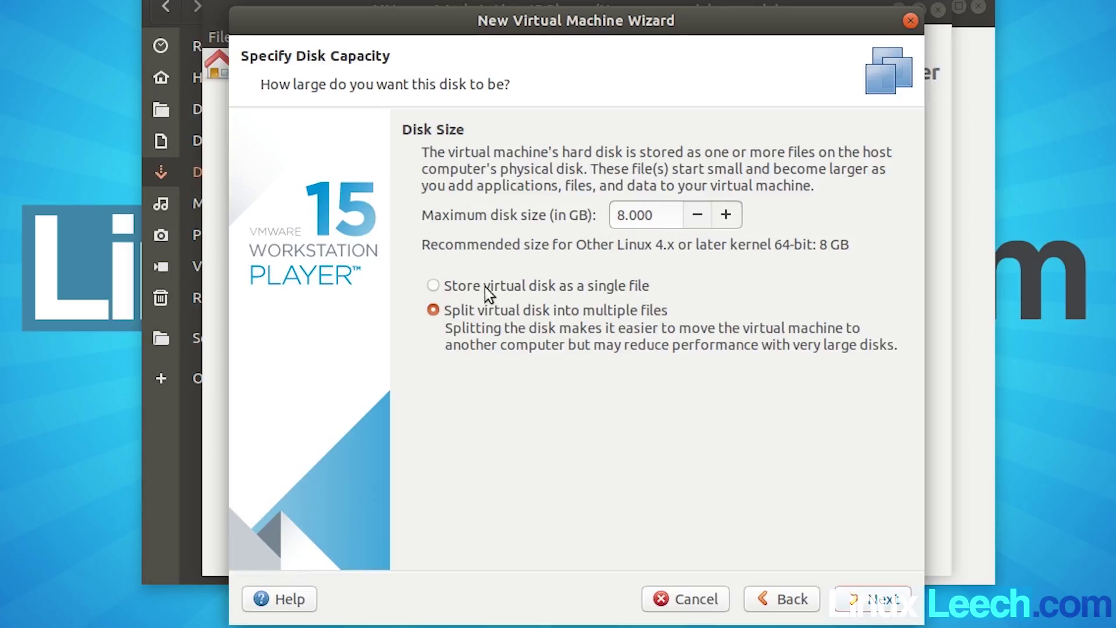
pyautogui.click(434, 286)
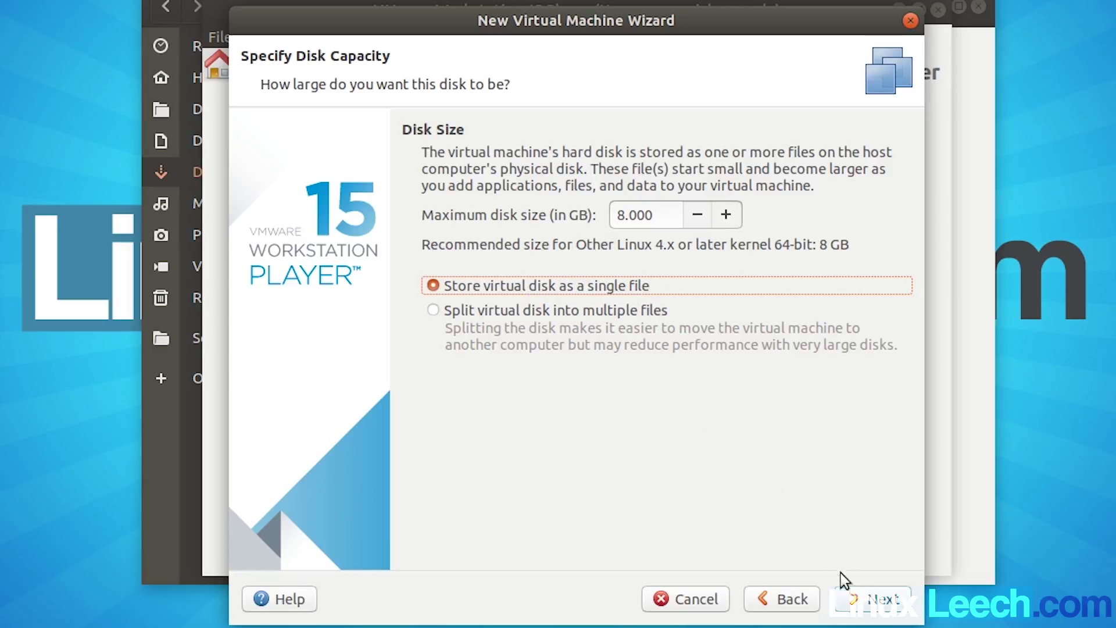
pyautogui.click(877, 599)
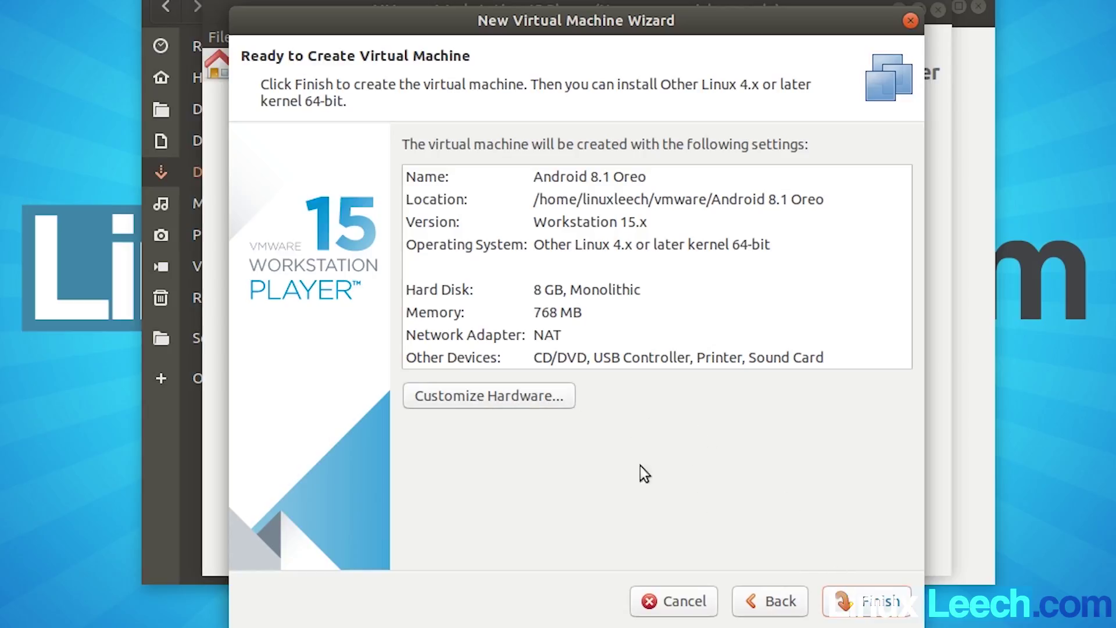
# Step: In the hardware settings, set memory to 2048 MB and processor cores to 2
pyautogui.click(489, 398)
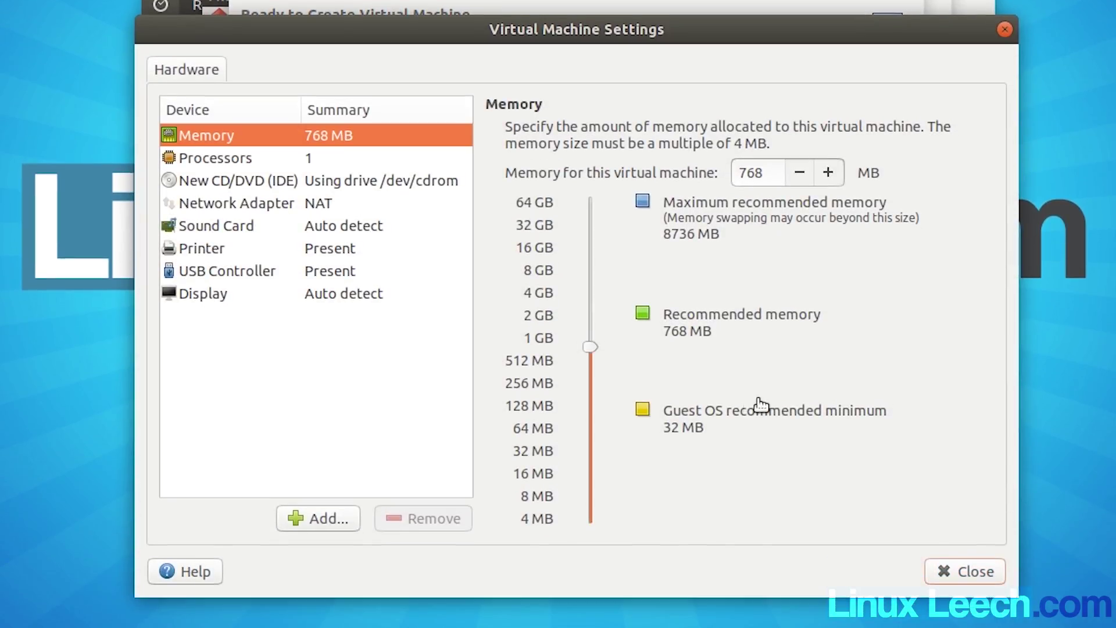
pyautogui.moveTo(590, 347)
pyautogui.mouseDown()
pyautogui.moveTo(592, 360)
pyautogui.moveTo(589, 326)
pyautogui.mouseUp()
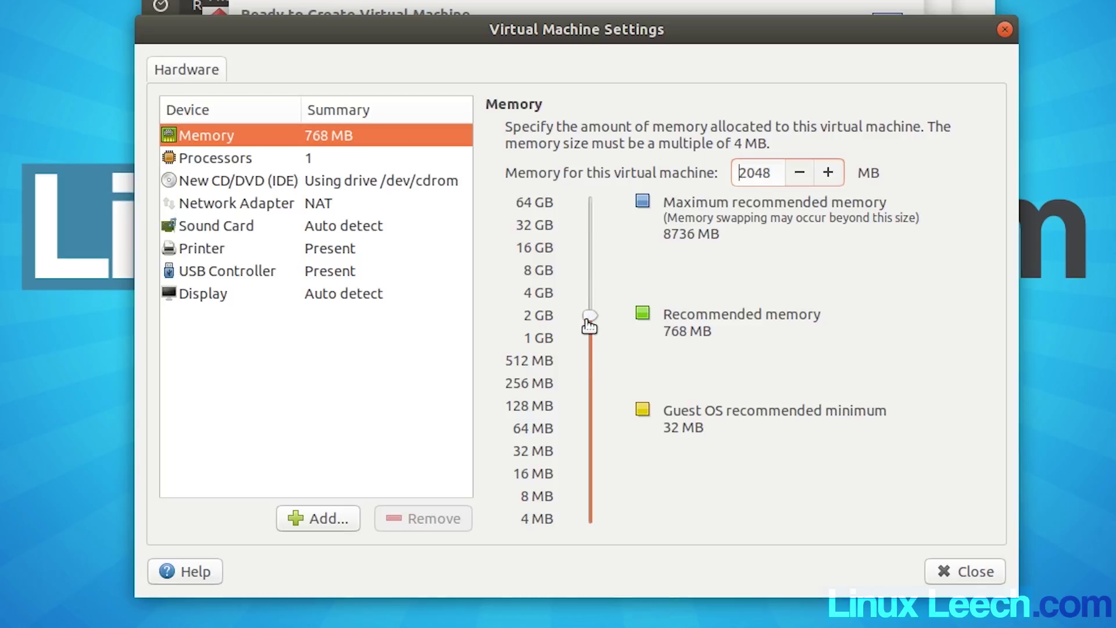
pyautogui.click(243, 162)
pyautogui.click(727, 135)
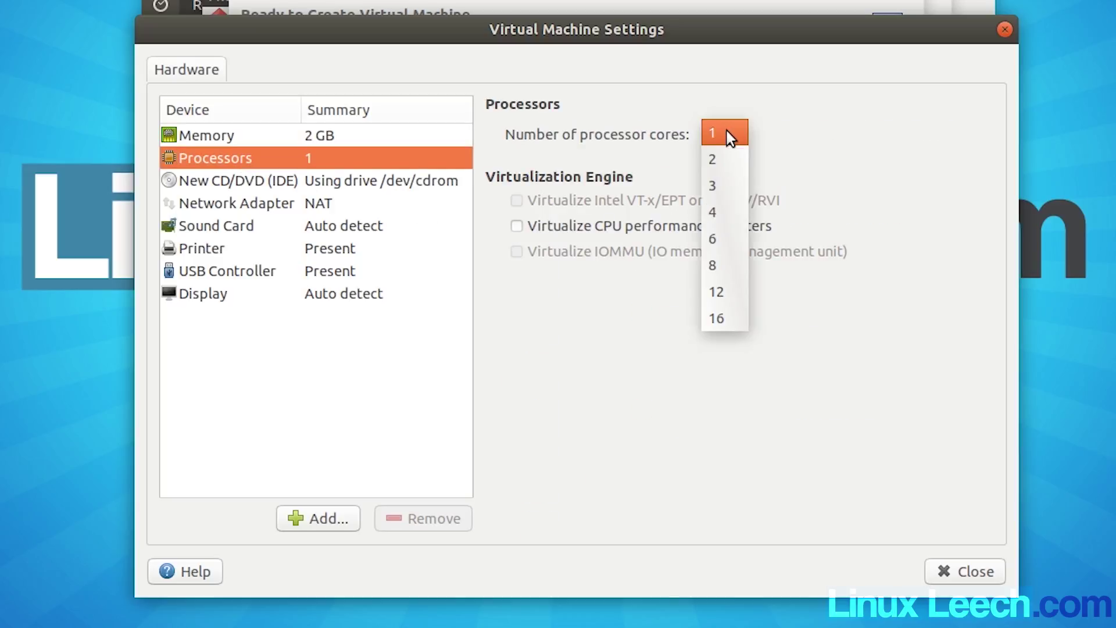
pyautogui.click(726, 166)
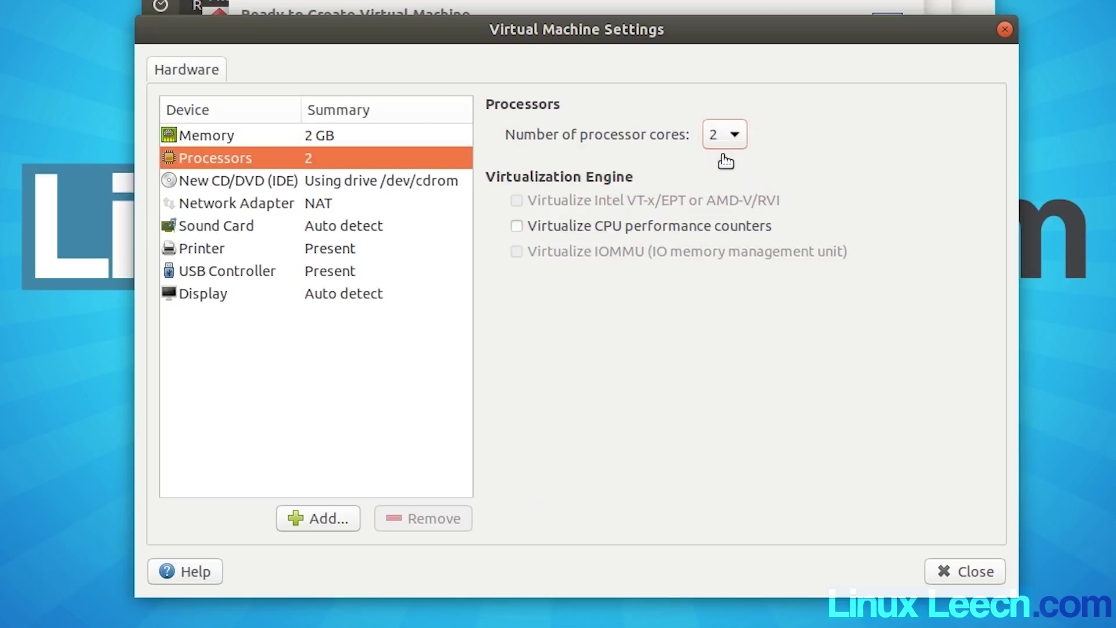
pyautogui.click(201, 303)
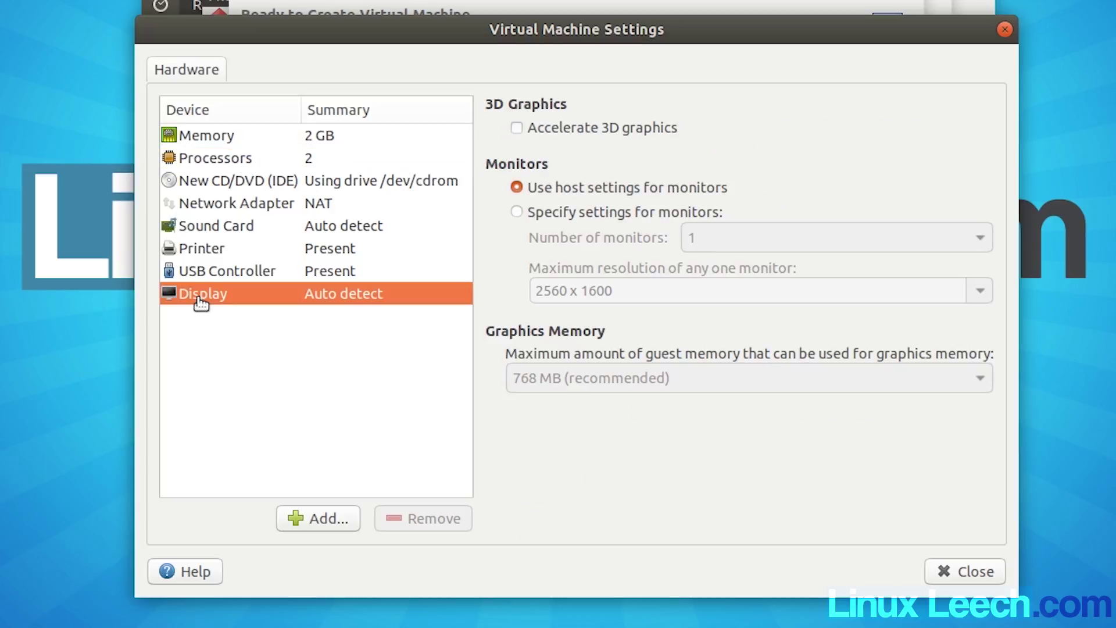
# Step: Enable 3D graphics acceleration and keep graphics memory at 768 MB (recommended)
pyautogui.click(529, 132)
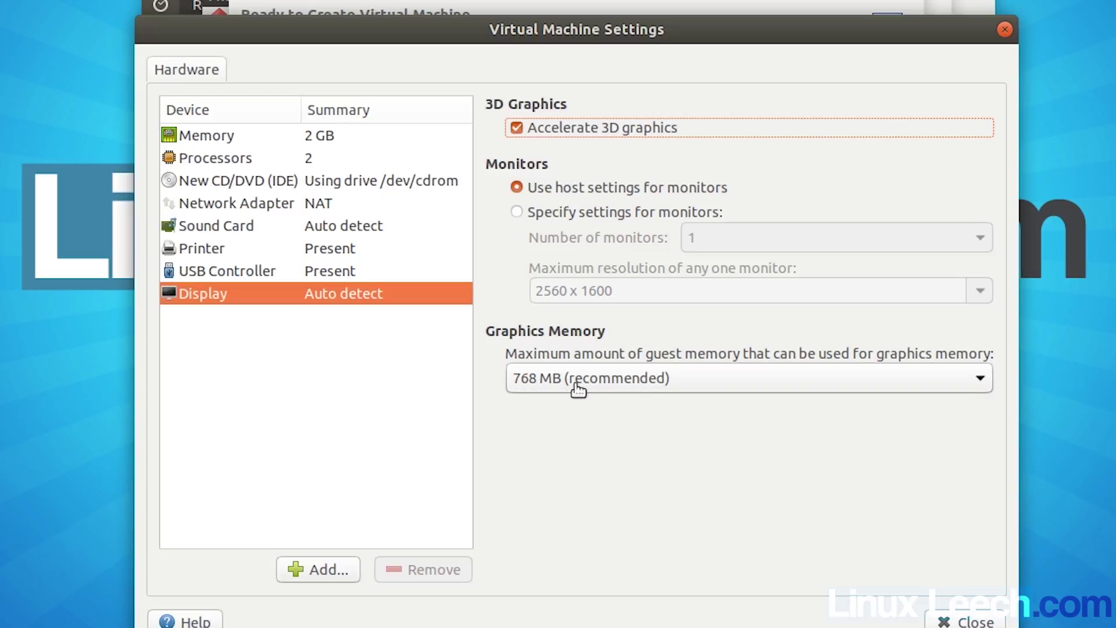
pyautogui.click(954, 381)
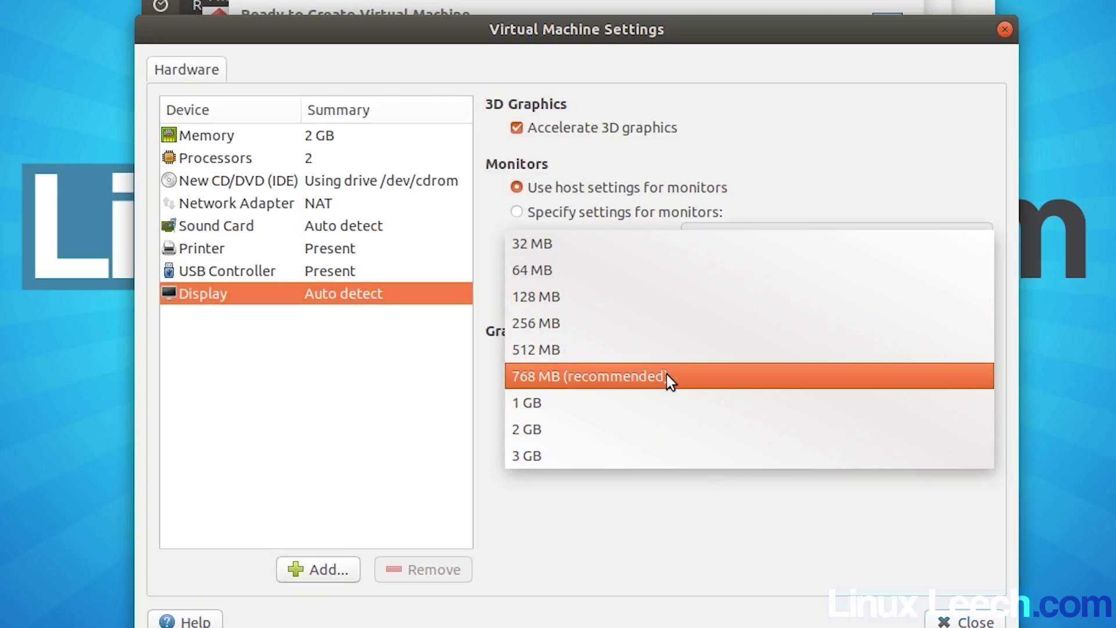
pyautogui.click(699, 377)
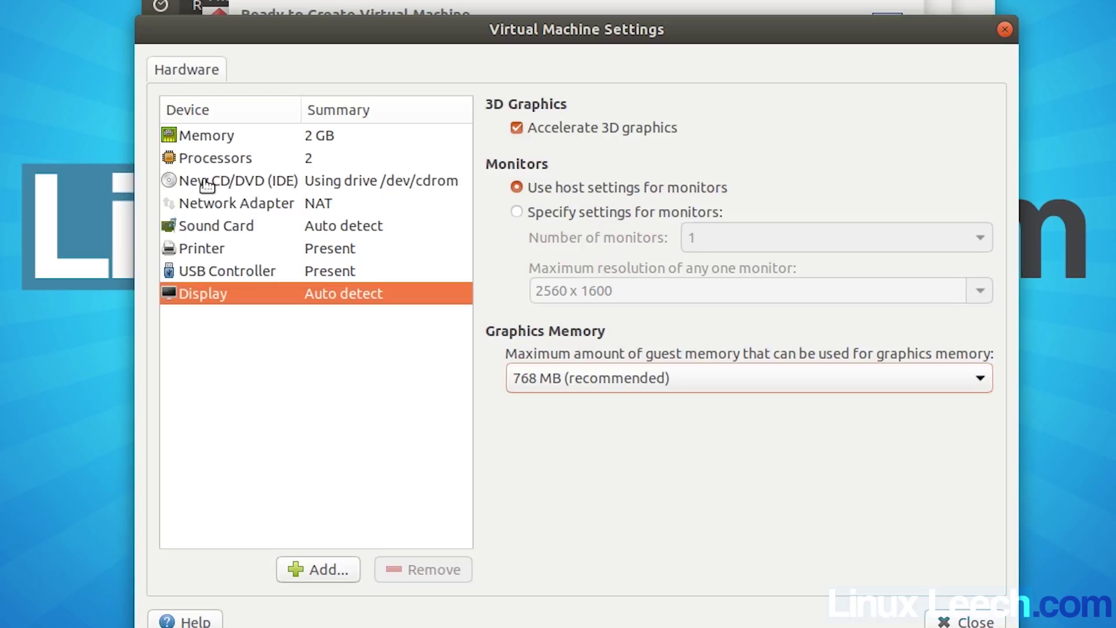
# Step: Point the CD/DVD drive at the android-x86_64-8.1-r2.iso image and close the settings
pyautogui.click(250, 185)
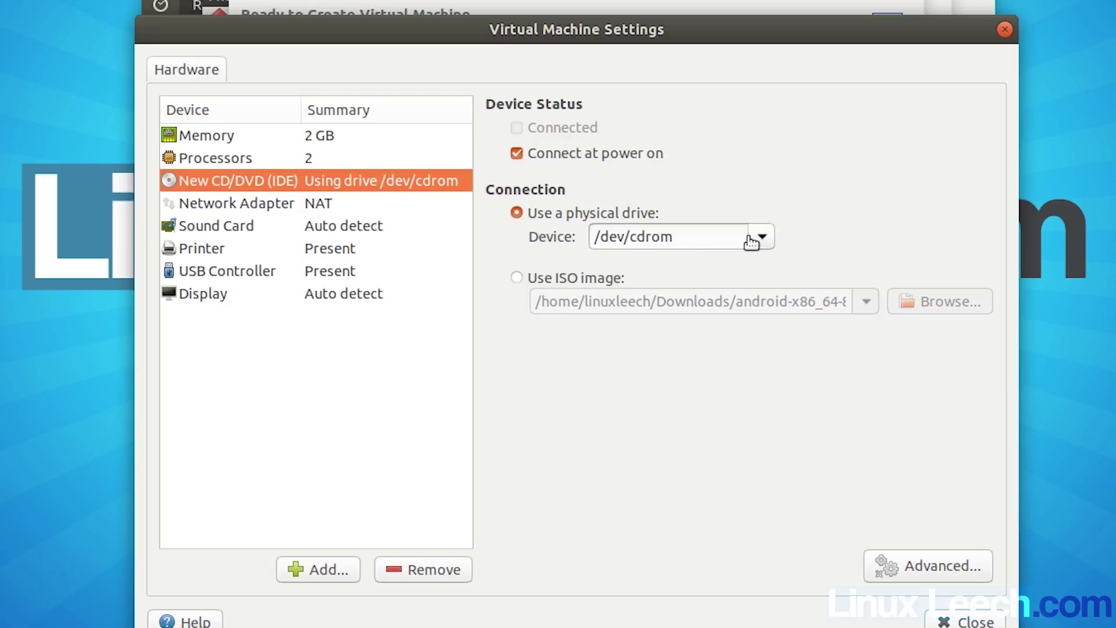
pyautogui.click(521, 279)
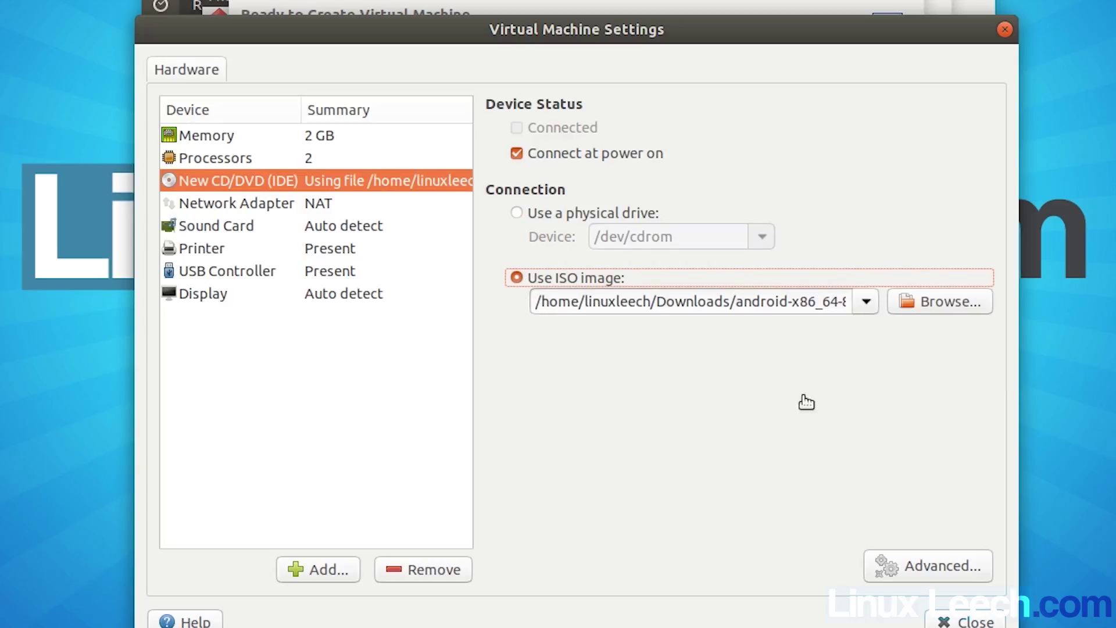
pyautogui.click(928, 304)
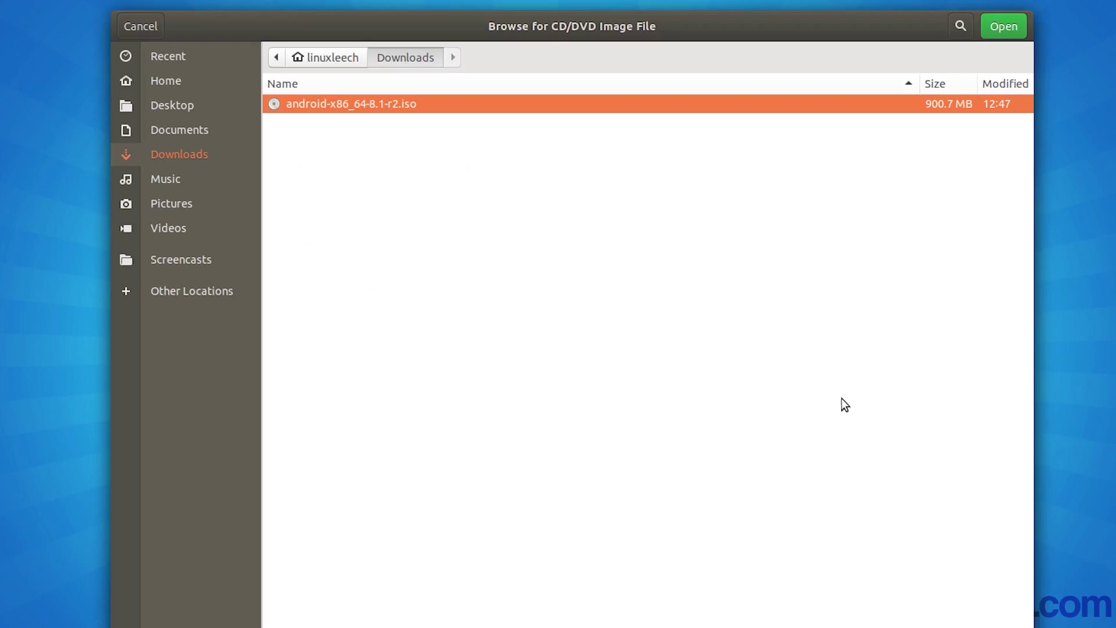
pyautogui.click(1004, 26)
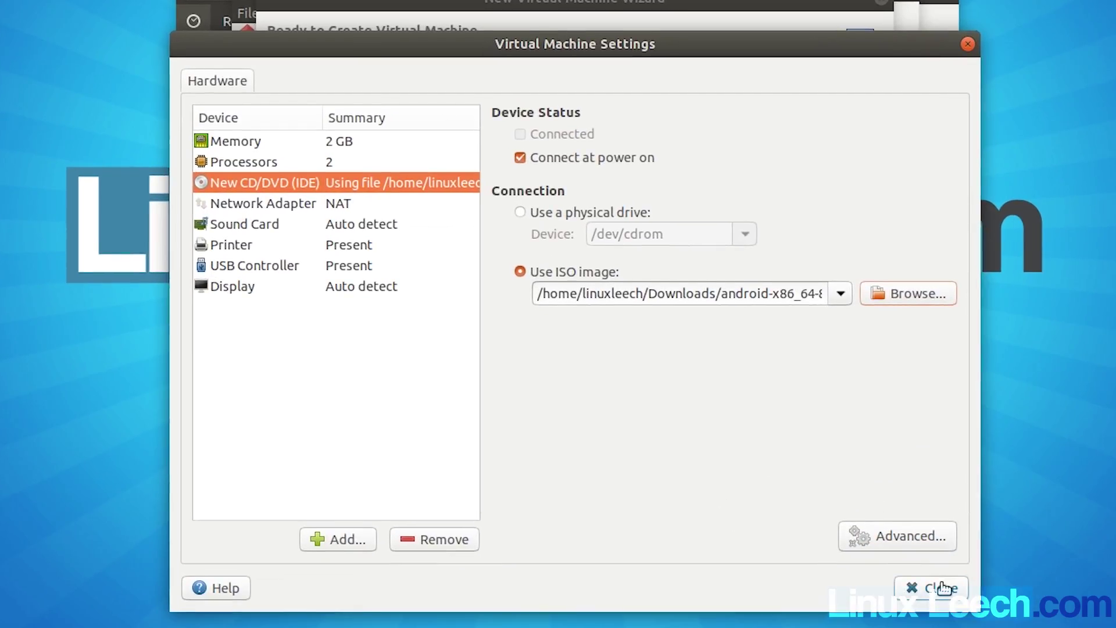
pyautogui.click(945, 588)
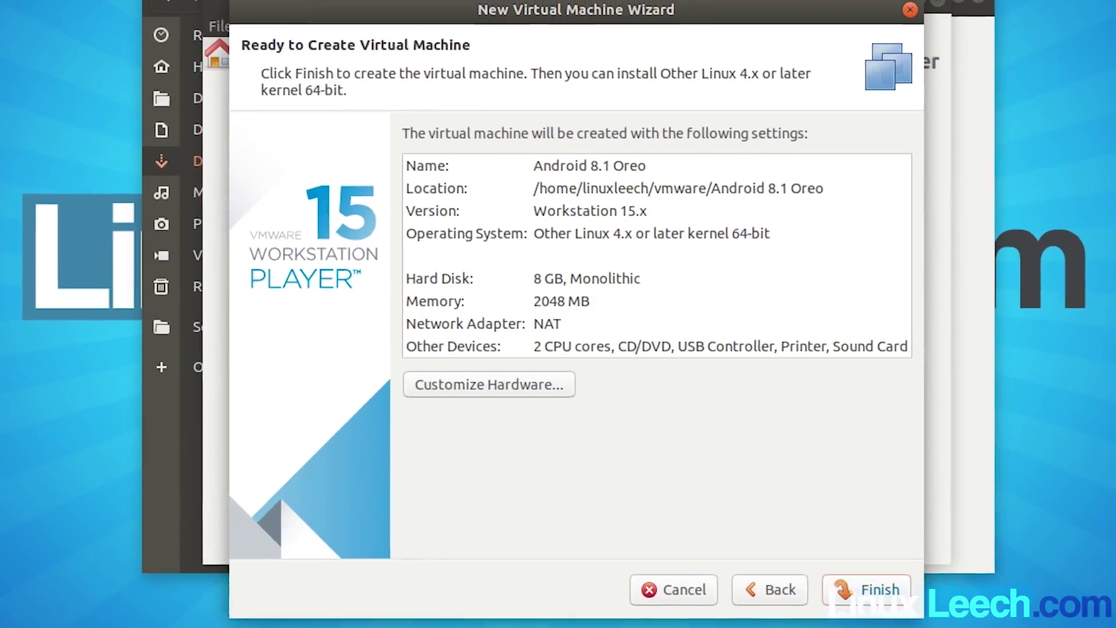
# Step: Finish the wizard, power on Android 8.1 Oreo, dismiss the removable devices notice, and enter Advanced options
pyautogui.click(882, 605)
pyautogui.click(861, 603)
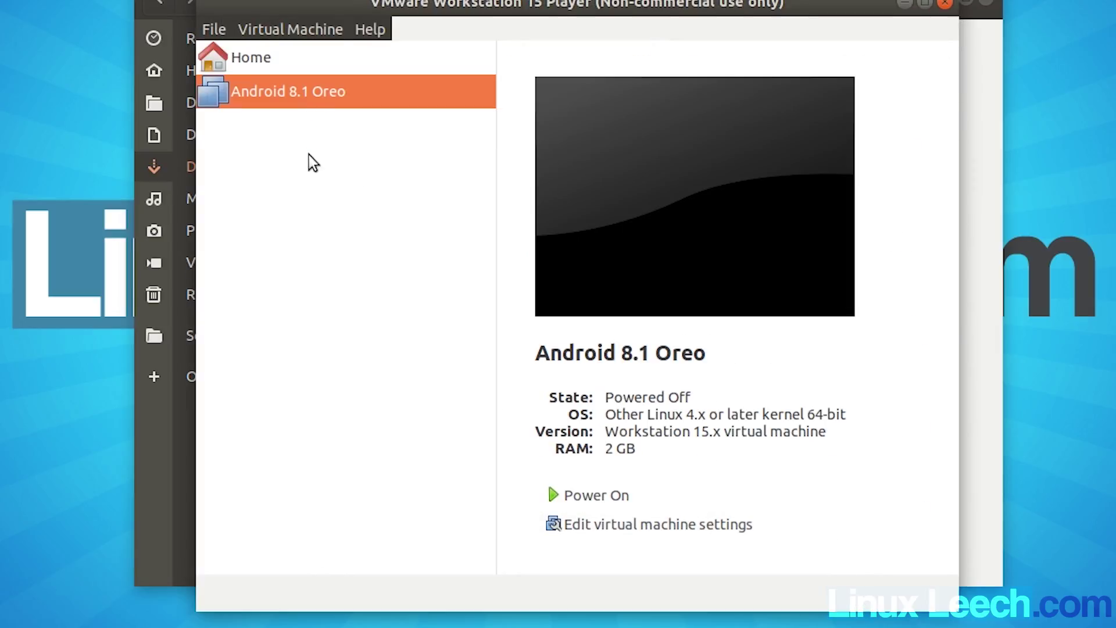
pyautogui.rightClick(314, 87)
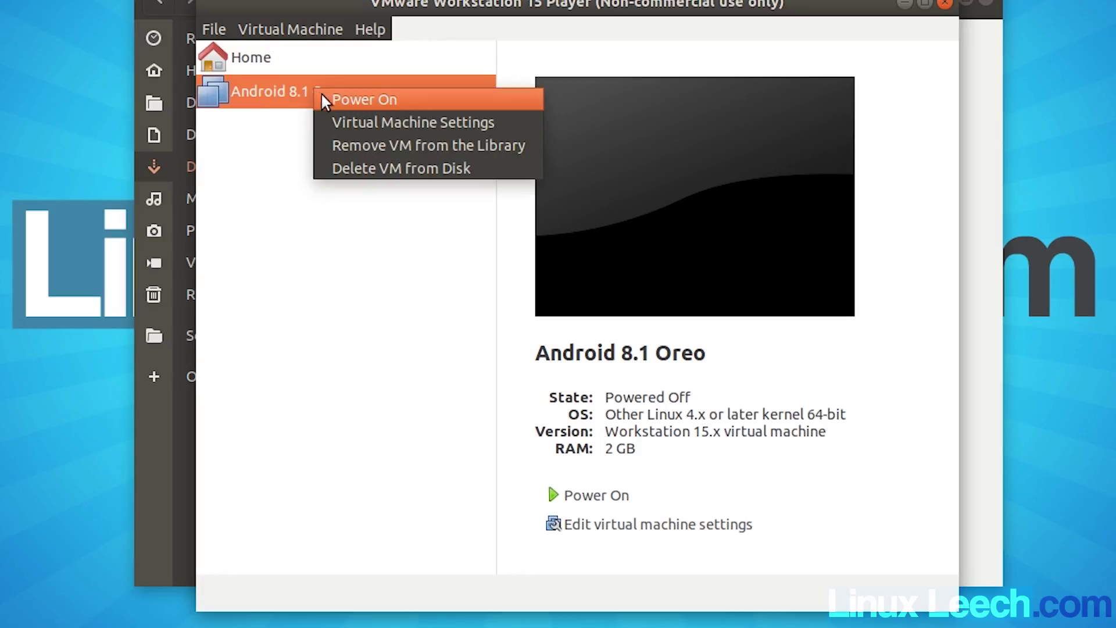
pyautogui.click(376, 99)
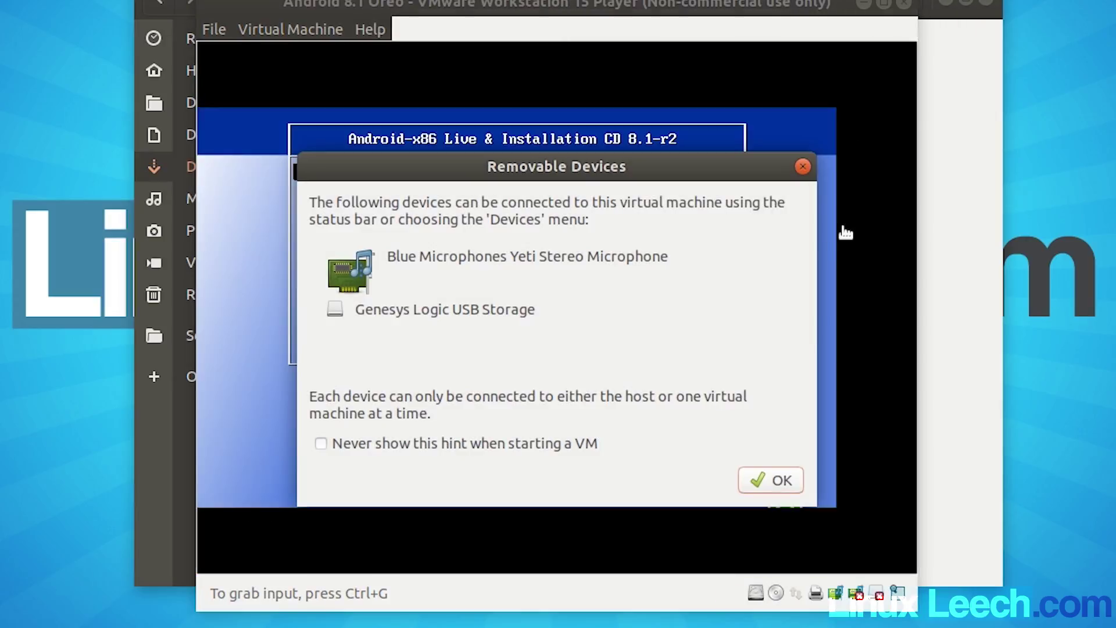
pyautogui.click(771, 480)
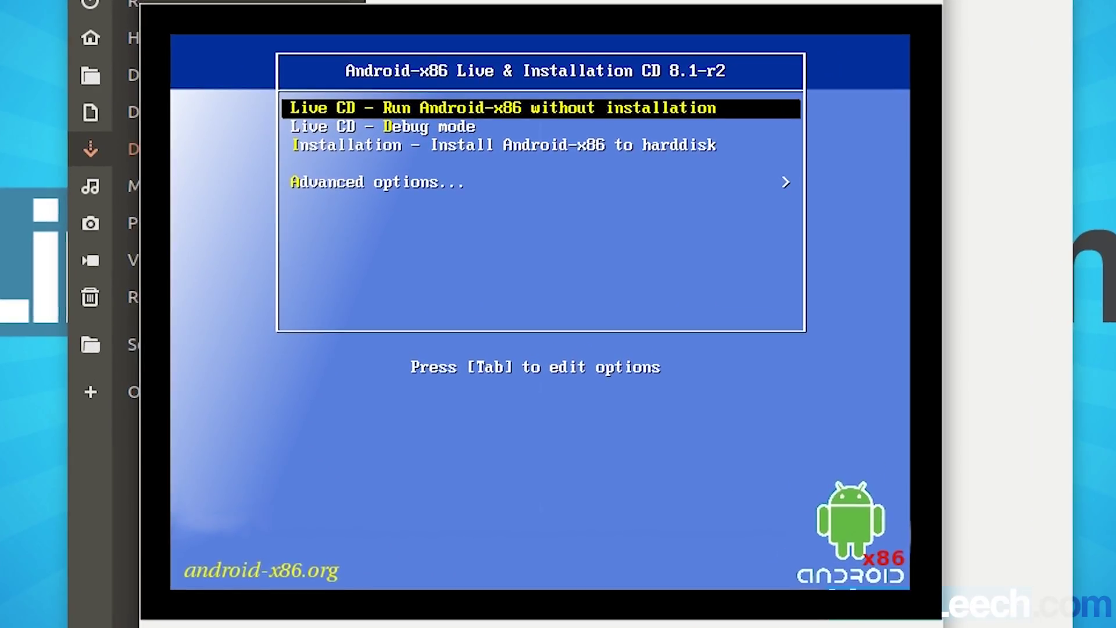
pyautogui.press('Down')
pyautogui.press('Down')
pyautogui.press('Down')
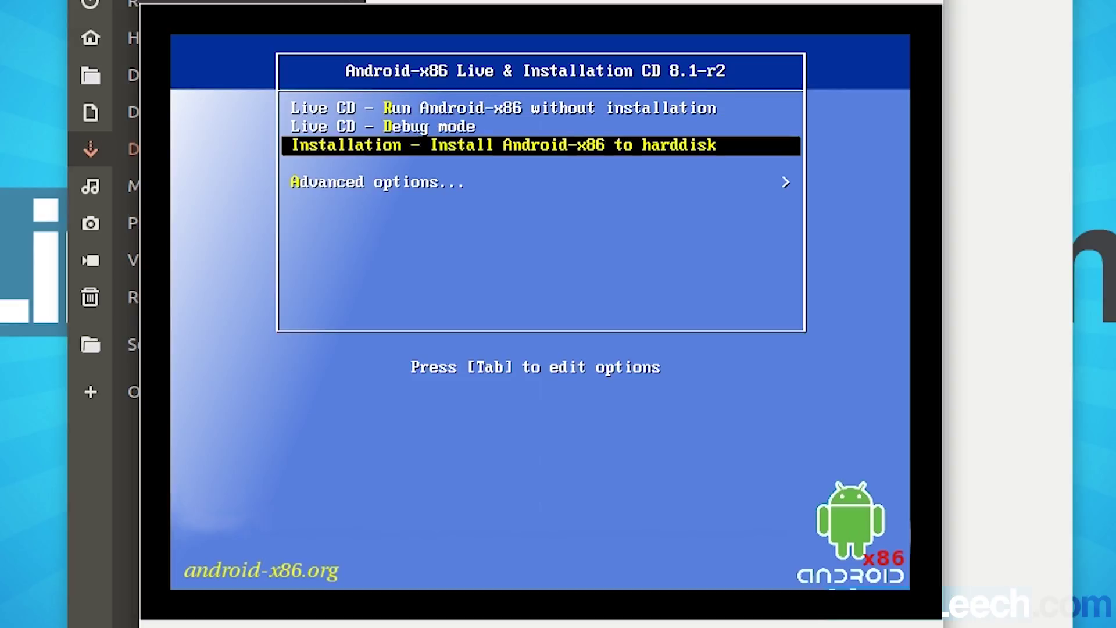
pyautogui.press('Return')
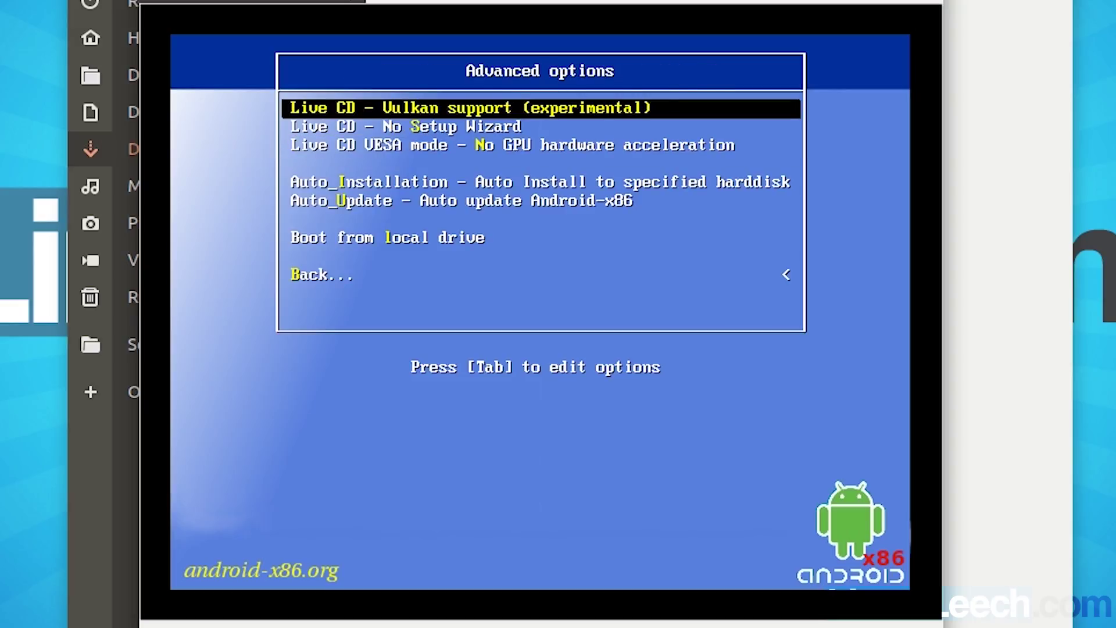
# Step: Run Auto_Installation, confirm erasing /dev/sda, and choose Reboot once the install finishes
pyautogui.press('Down')
pyautogui.press('Down')
pyautogui.press('Down')
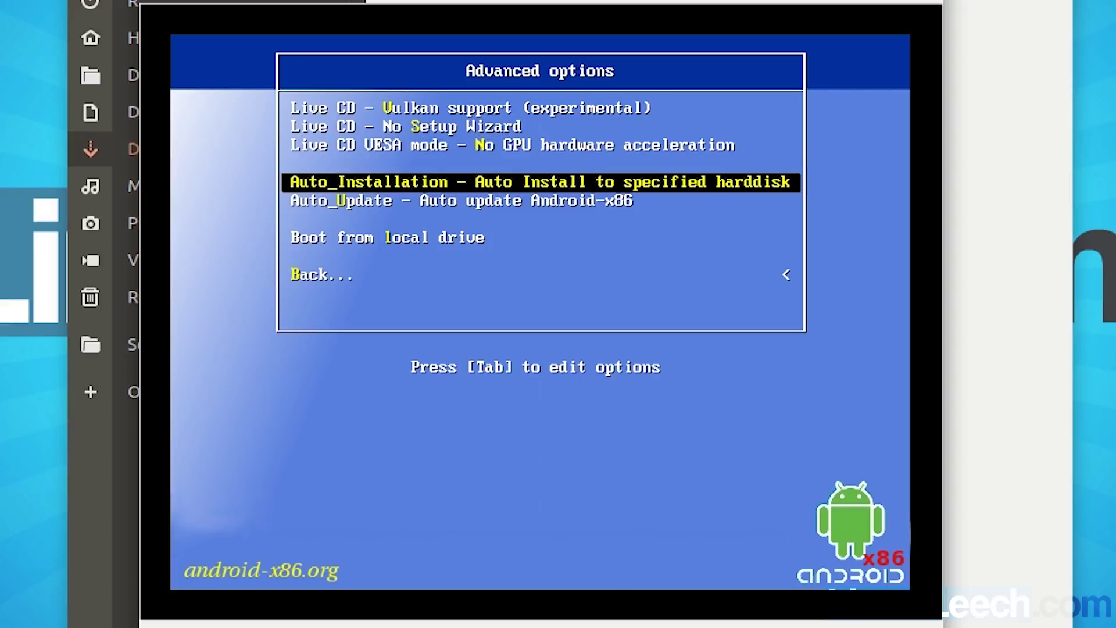
pyautogui.press('Return')
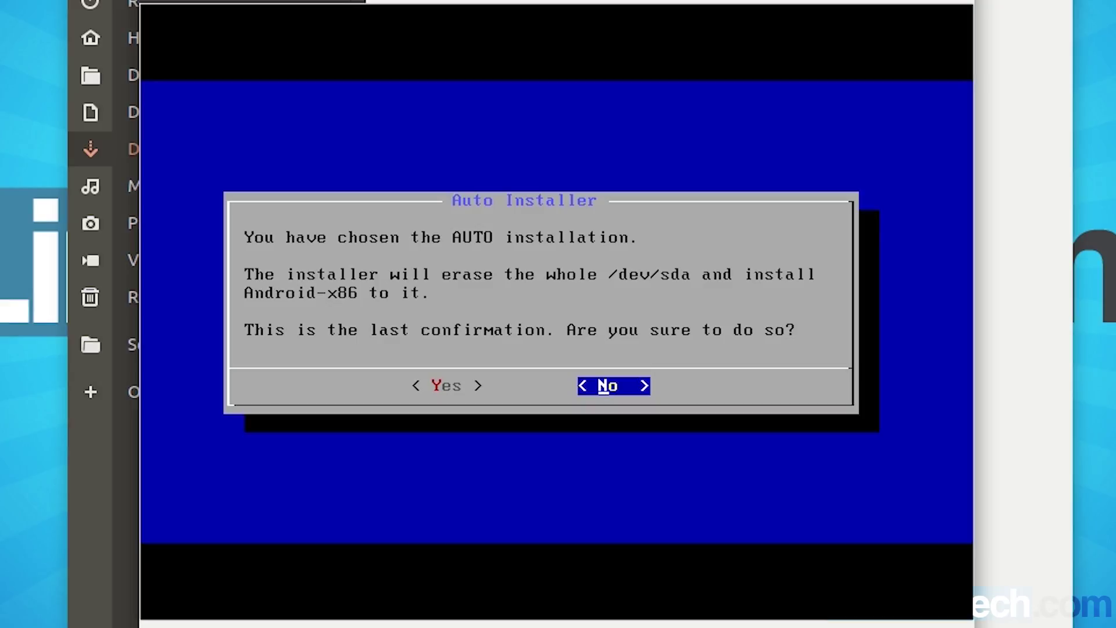
pyautogui.press('Left')
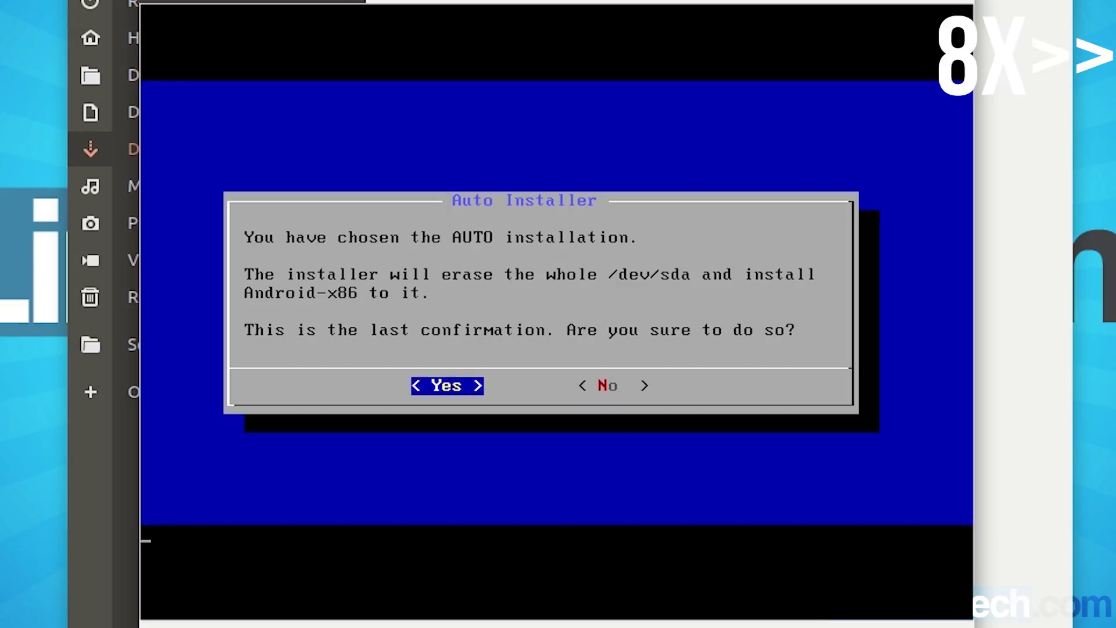
pyautogui.press('Return')
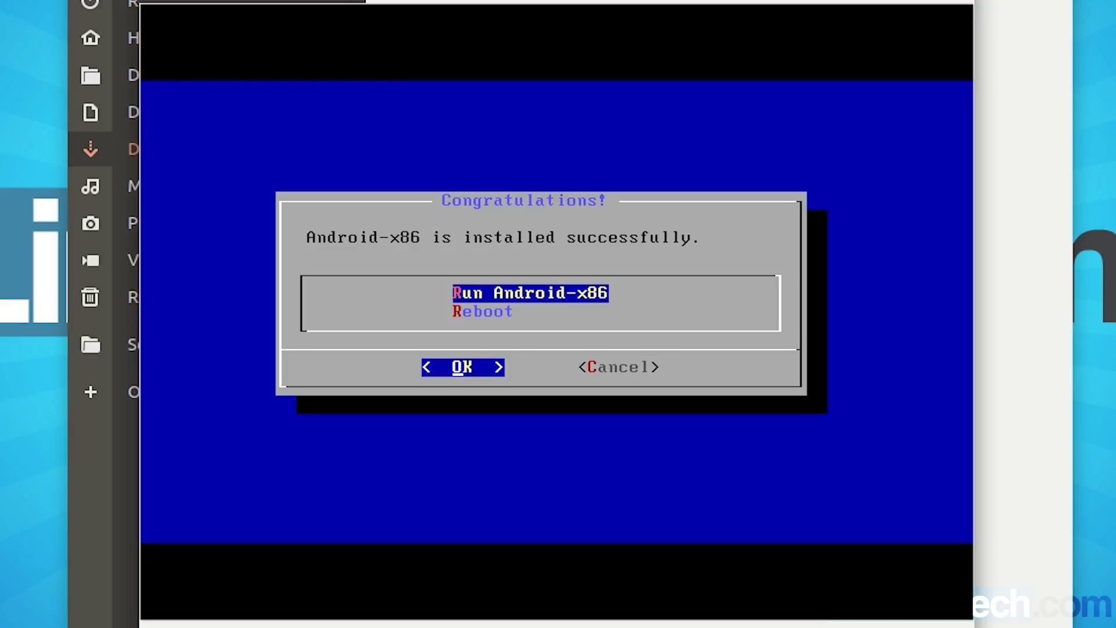
pyautogui.press('Down')
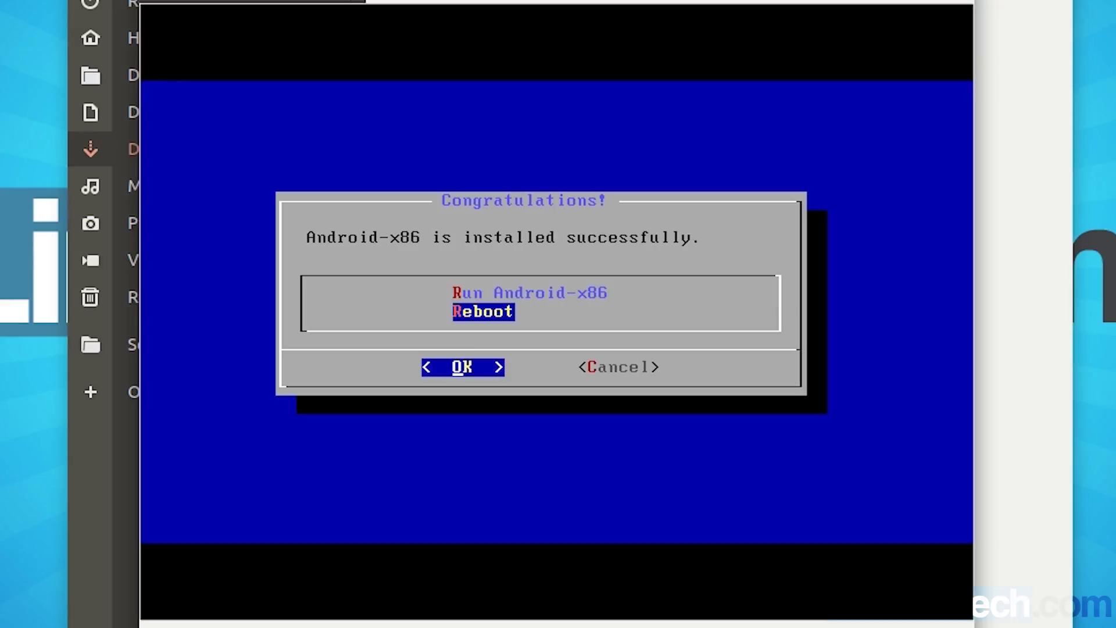
pyautogui.press('Return')
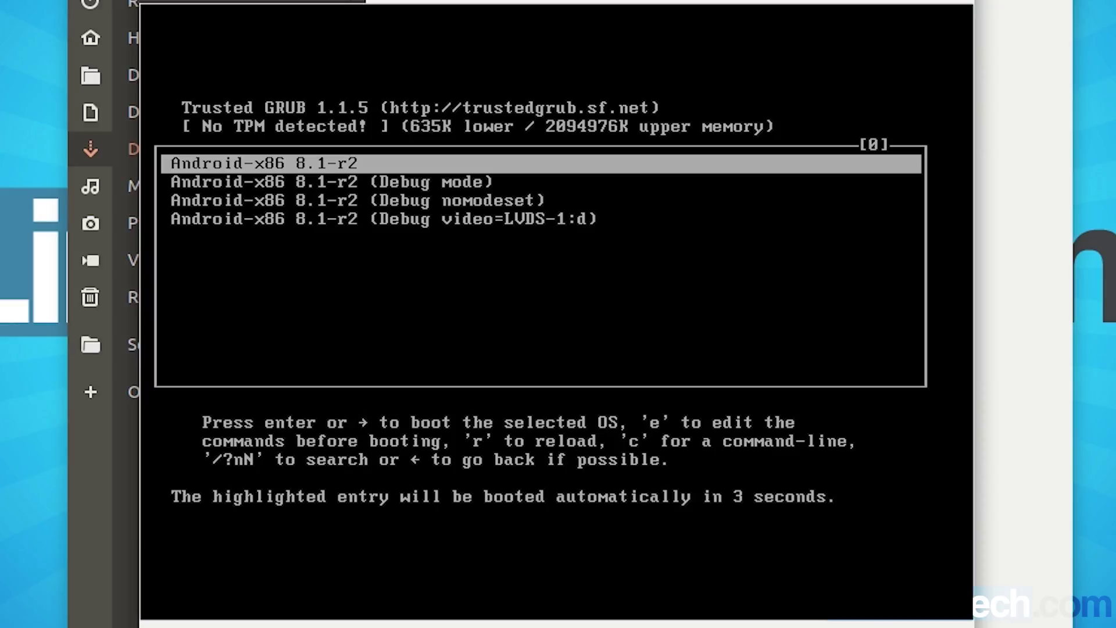
# Step: Boot Android-x86 8.1-r2 from GRUB, then Power Off Guest and confirm the shutdown
pyautogui.press('Return')
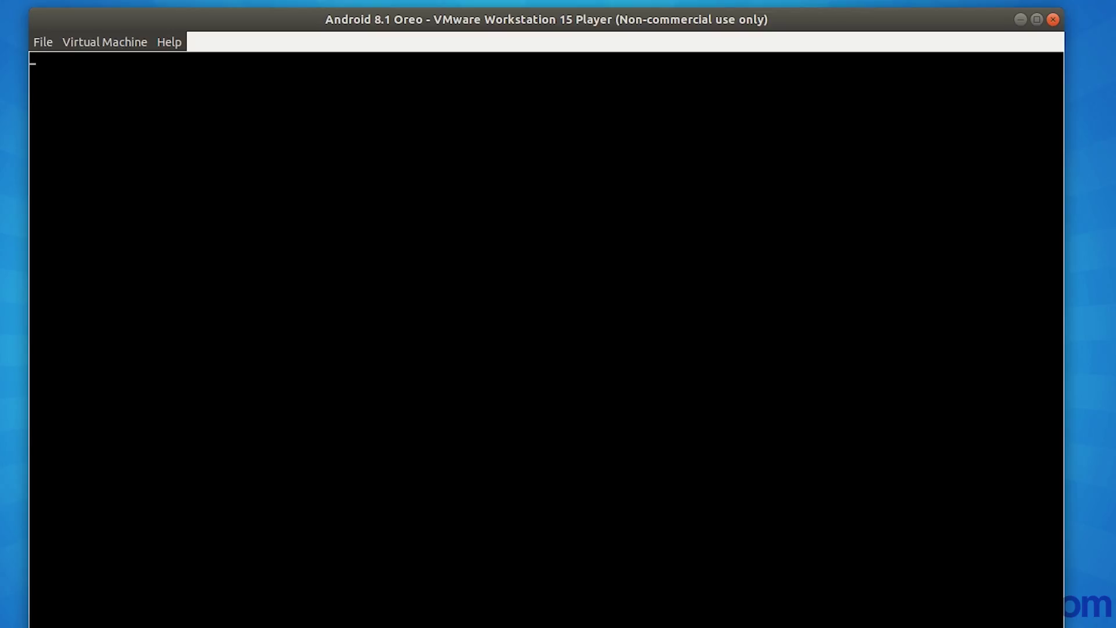
pyautogui.click(95, 39)
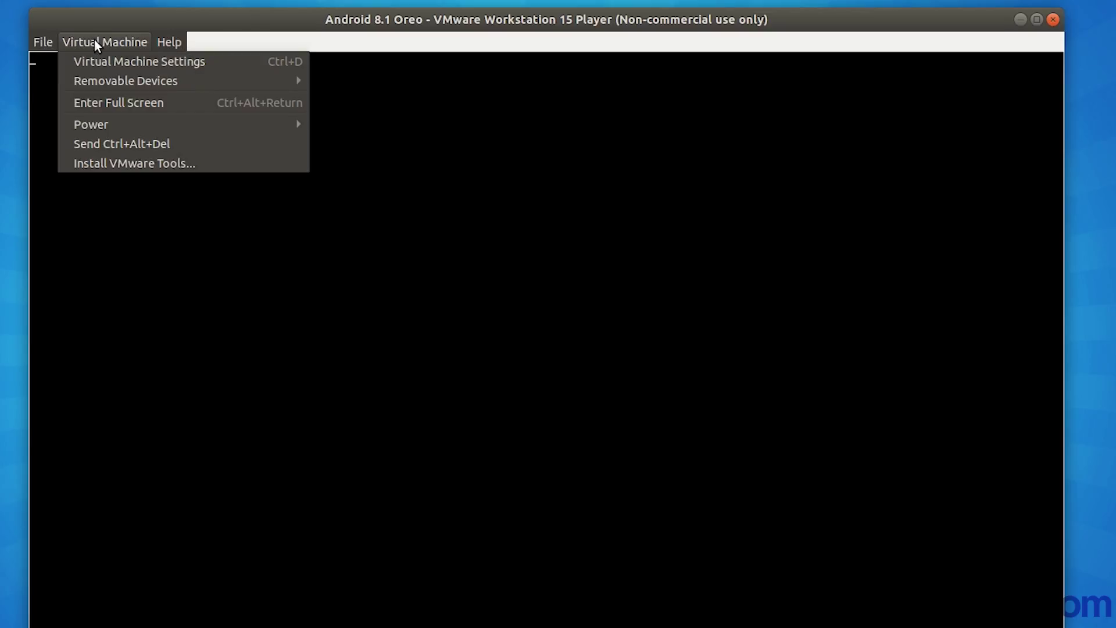
pyautogui.moveTo(154, 130)
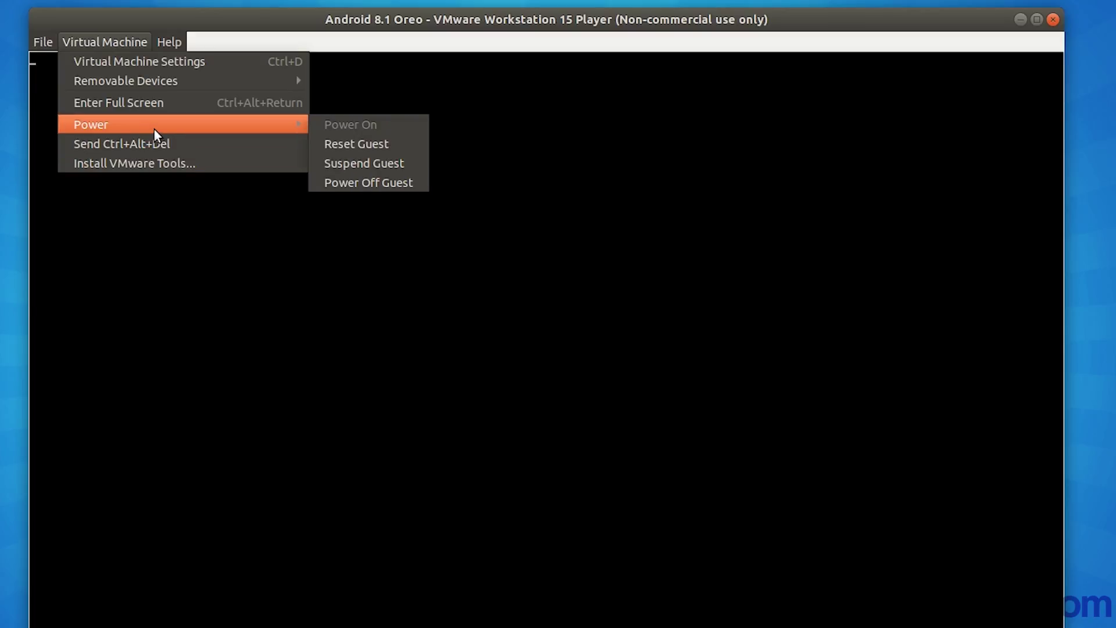
pyautogui.click(369, 182)
pyautogui.click(648, 459)
pyautogui.click(585, 442)
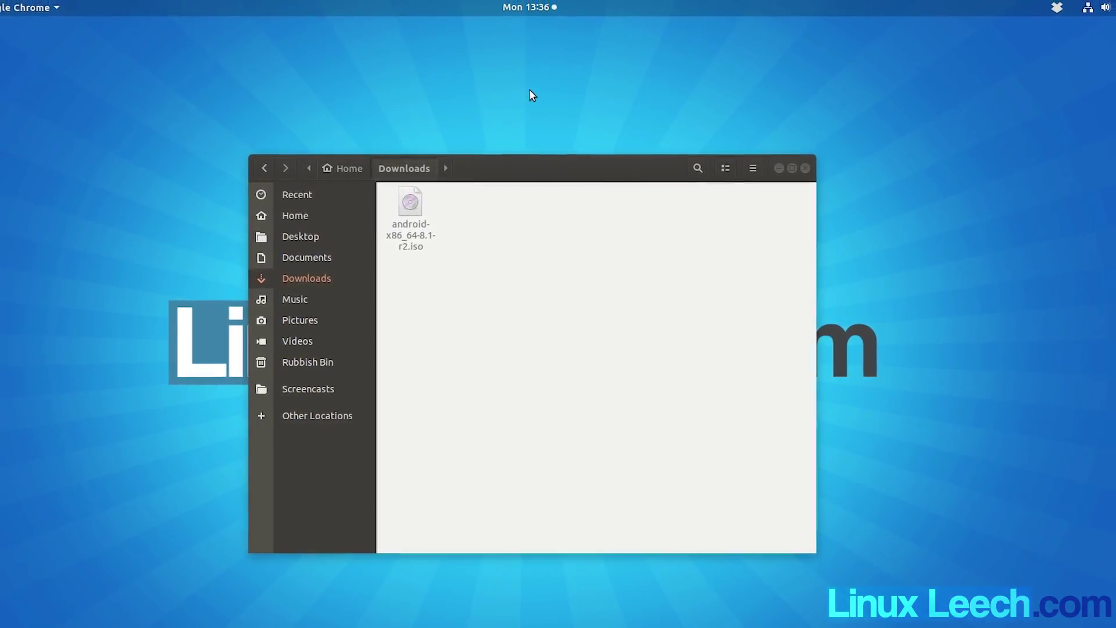
# Step: Launch VMware Player via the 'vmw' search and power on the Android 8.1 Oreo VM
pyautogui.press('super')
pyautogui.write('vmw')
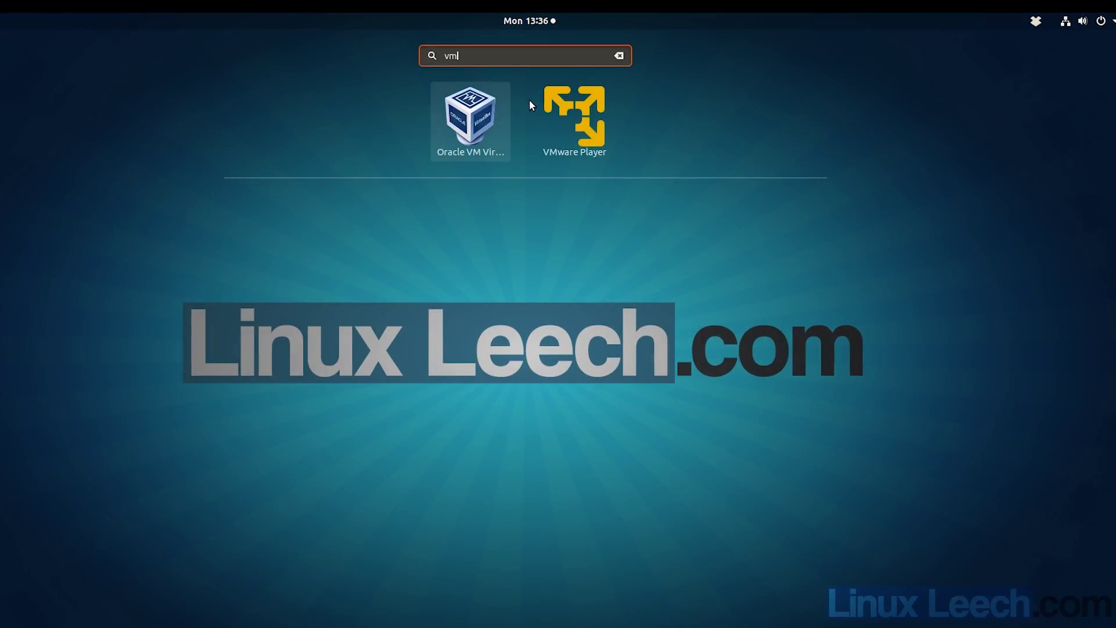
pyautogui.click(529, 99)
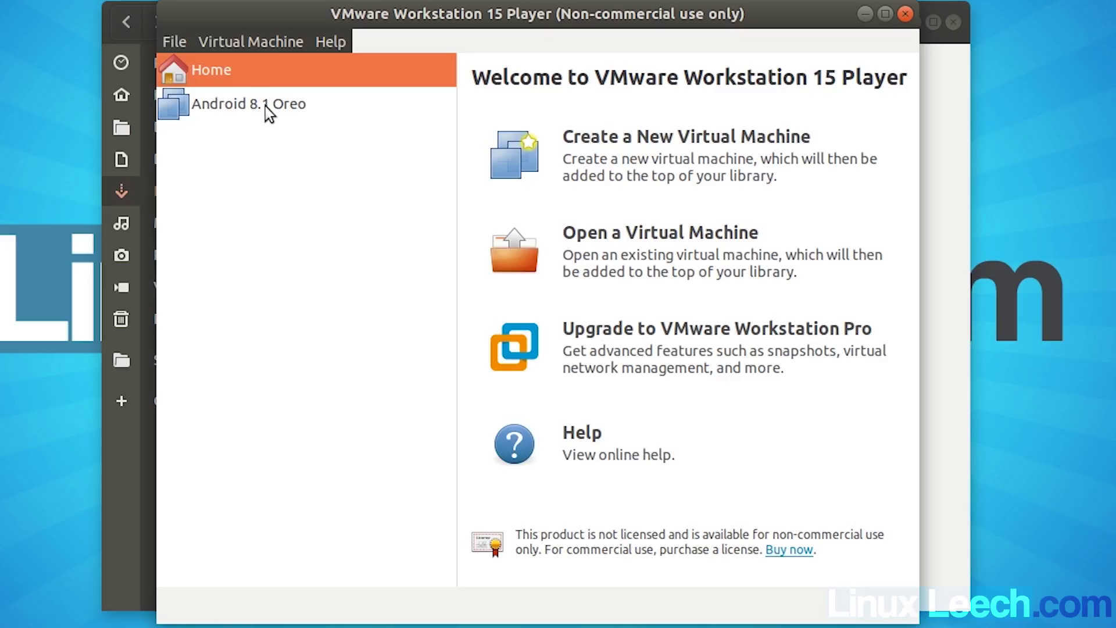
pyautogui.click(265, 105)
pyautogui.rightClick(264, 105)
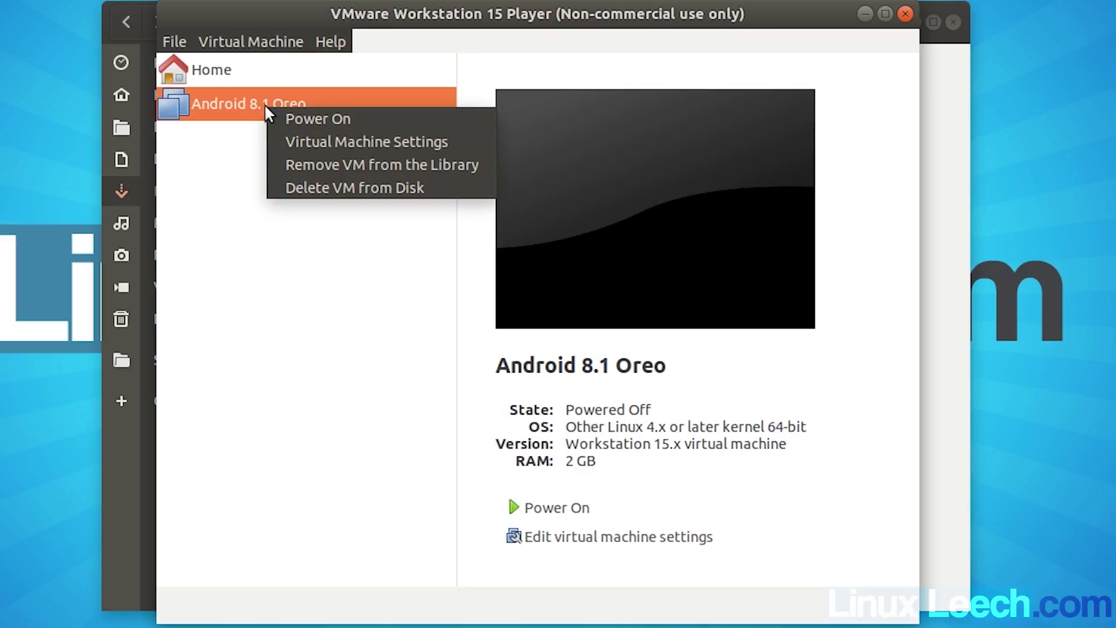
pyautogui.click(321, 118)
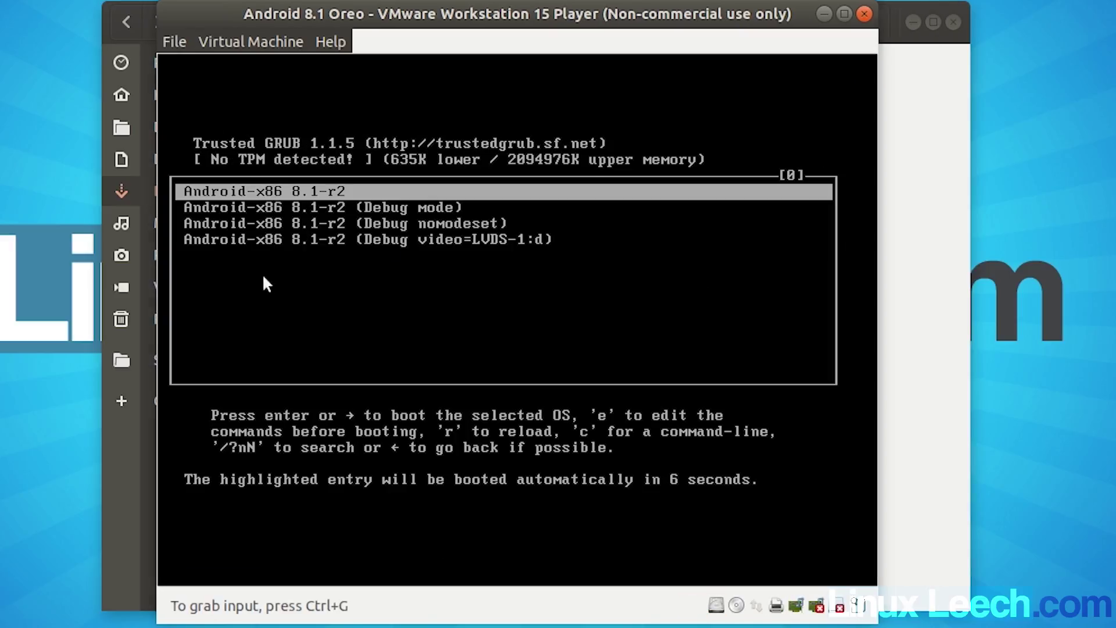
# Step: Dismiss the removable devices notice and boot the Debug mode GRUB entry
pyautogui.click(199, 431)
pyautogui.press('Down')
pyautogui.press('Down')
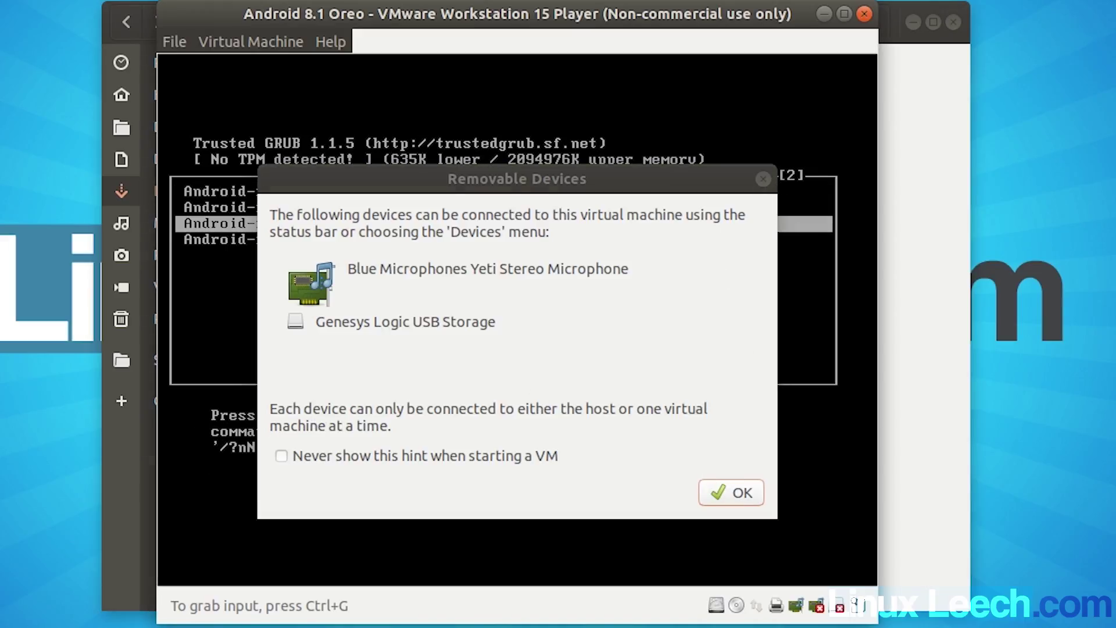
pyautogui.click(764, 178)
pyautogui.press('Up')
pyautogui.press('Up')
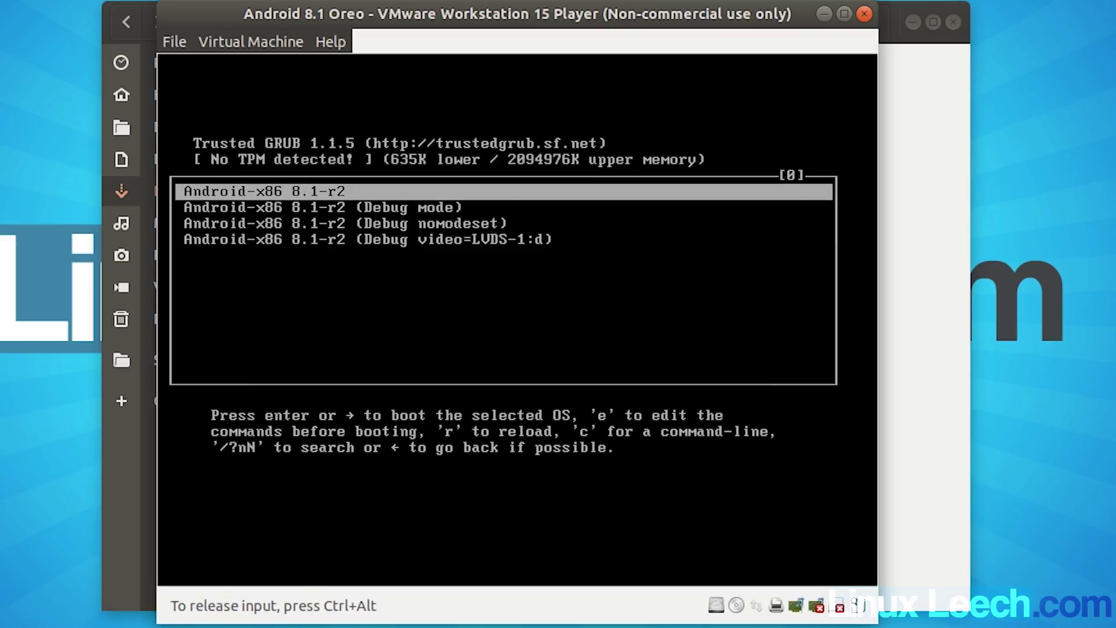
pyautogui.press('Down')
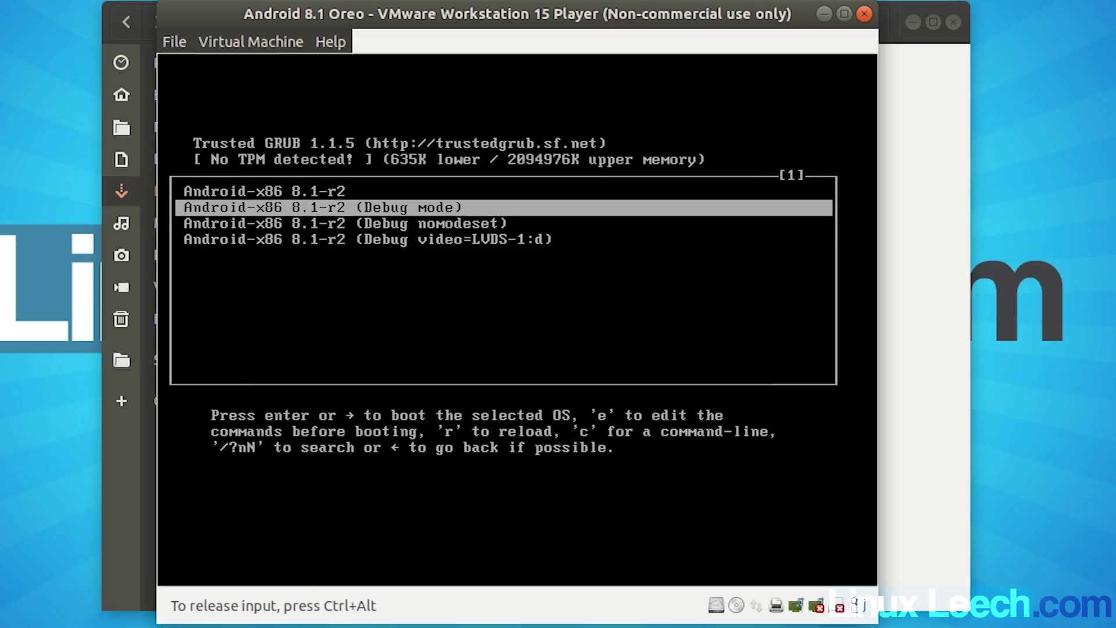
pyautogui.press('Return')
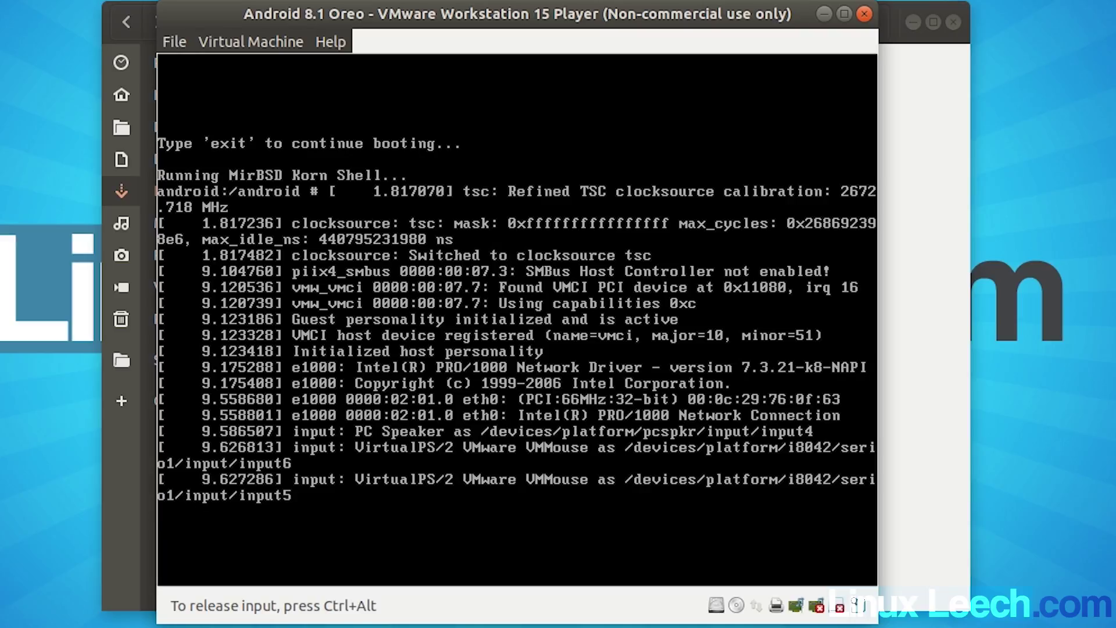
# Step: Remount /mnt read-write with 'mount -o remount,rw /mnt' and list its contents
pyautogui.press('Return')
pyautogui.press('Return')
pyautogui.press('Return')
pyautogui.press('Return')
pyautogui.press('Return')
pyautogui.press('Return')
pyautogui.press('Return')
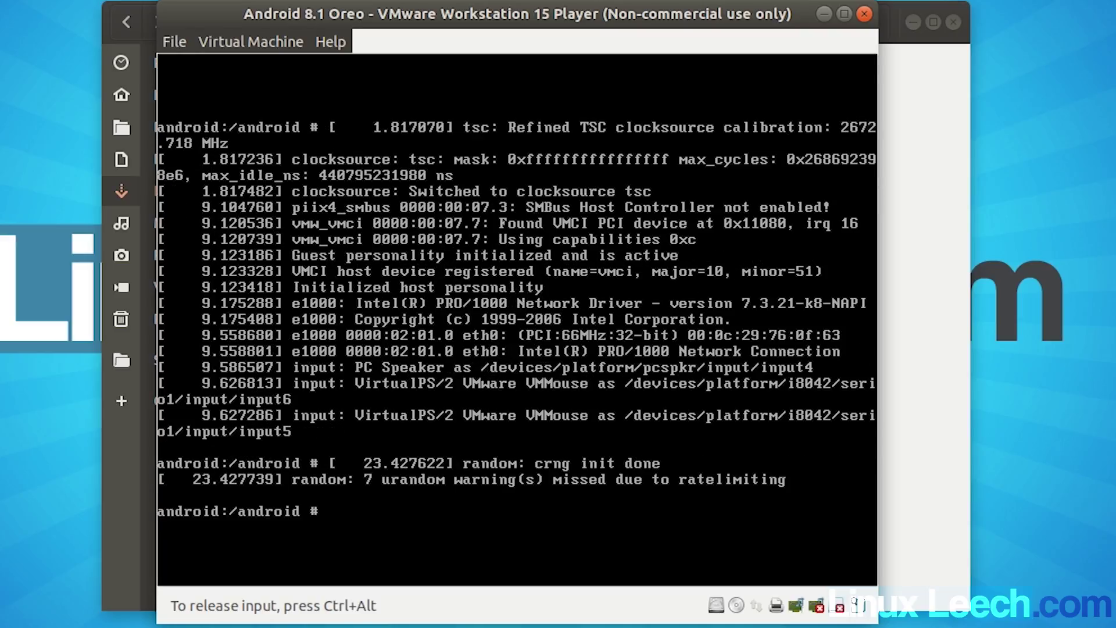
pyautogui.press('Return')
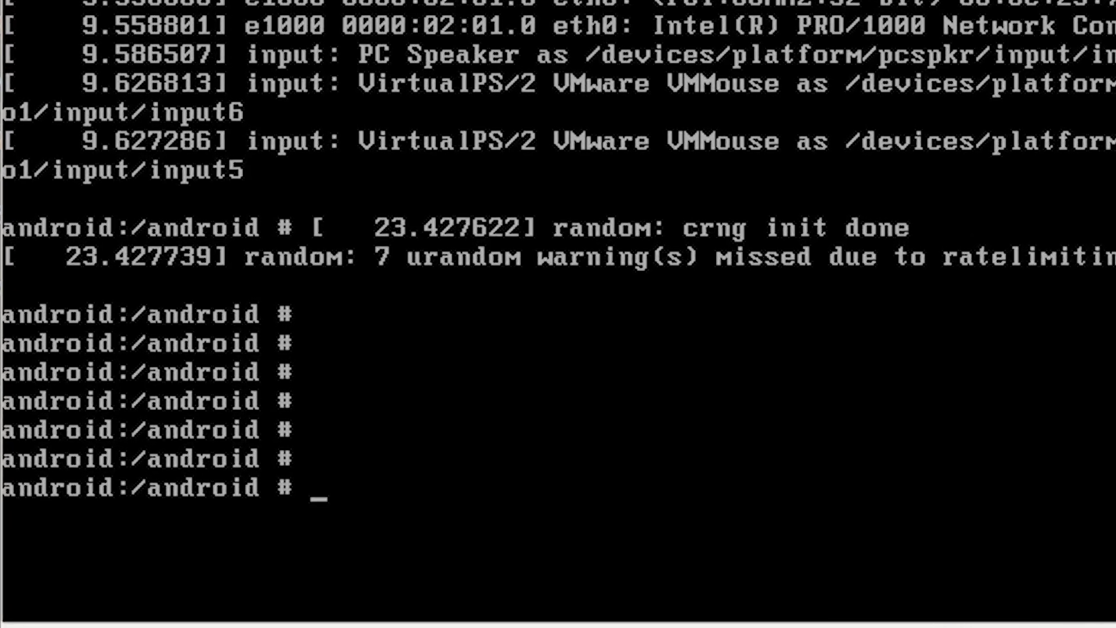
pyautogui.write('mount -o')
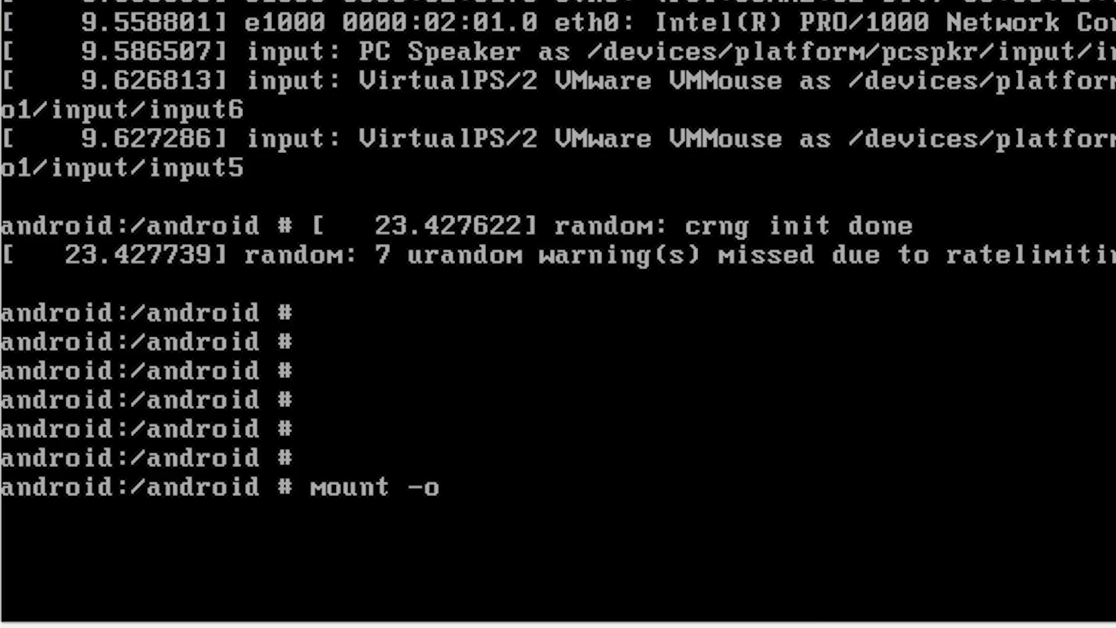
pyautogui.write(' remount')
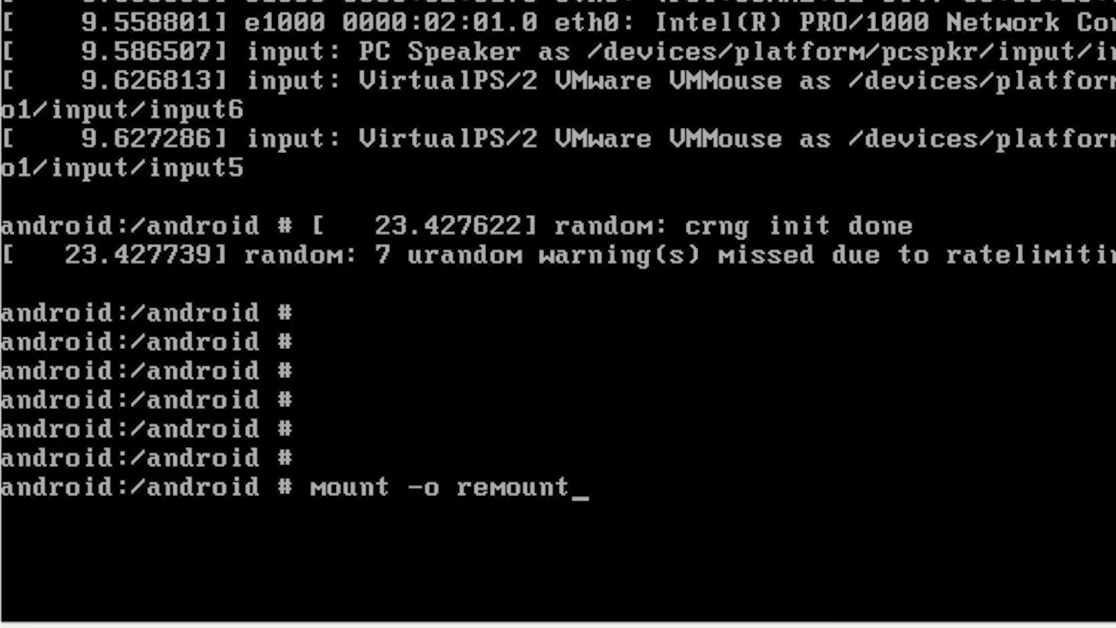
pyautogui.write(',rw /mnt')
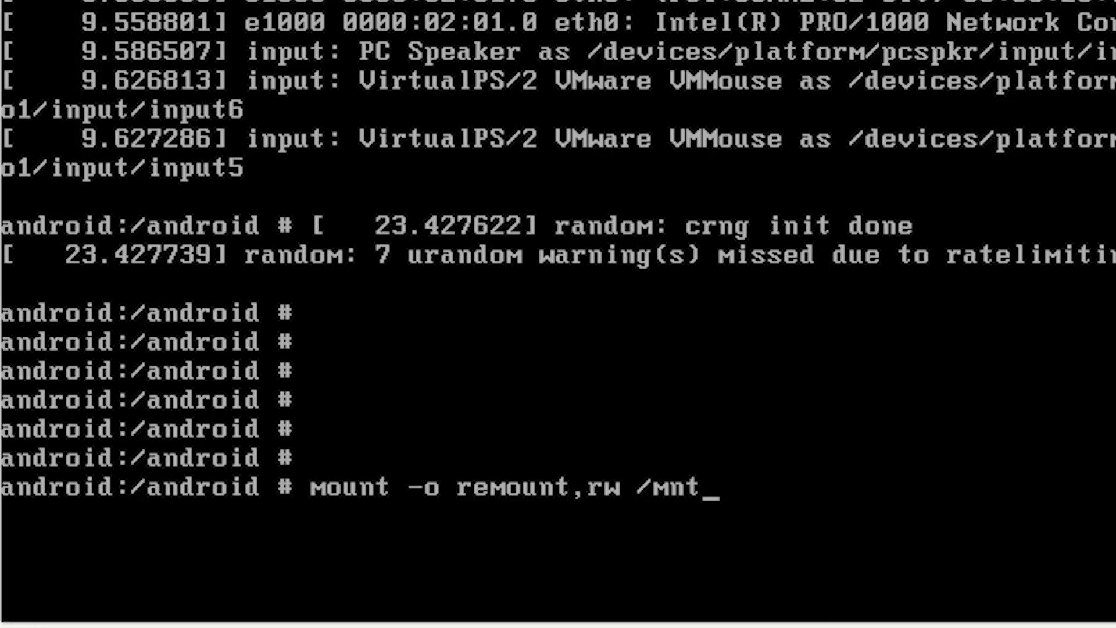
pyautogui.press('Return')
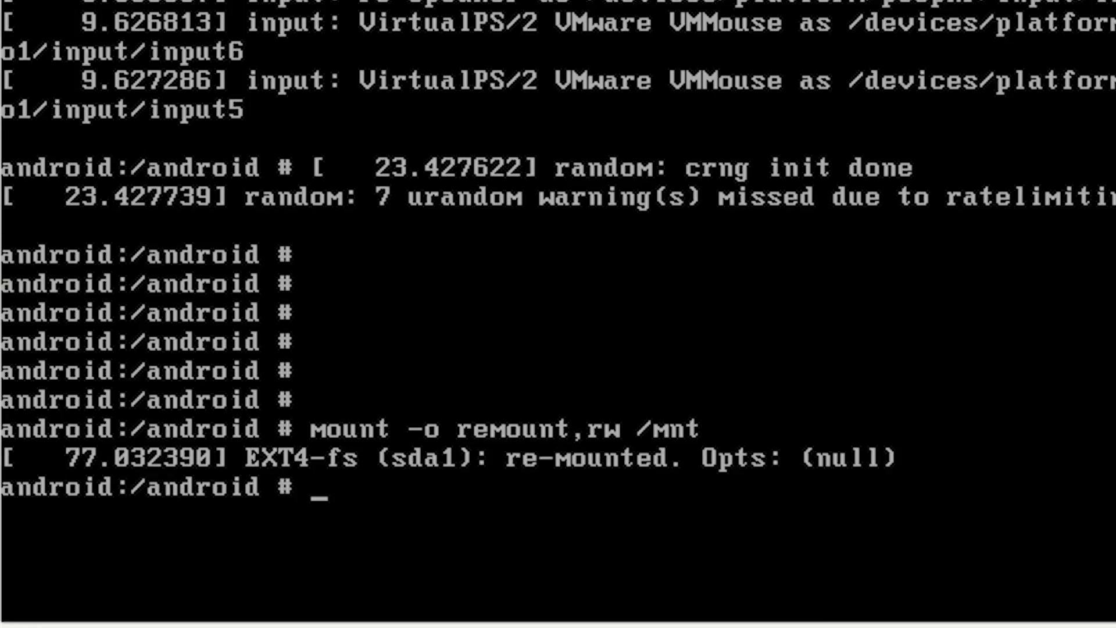
pyautogui.write('cd /mnt')
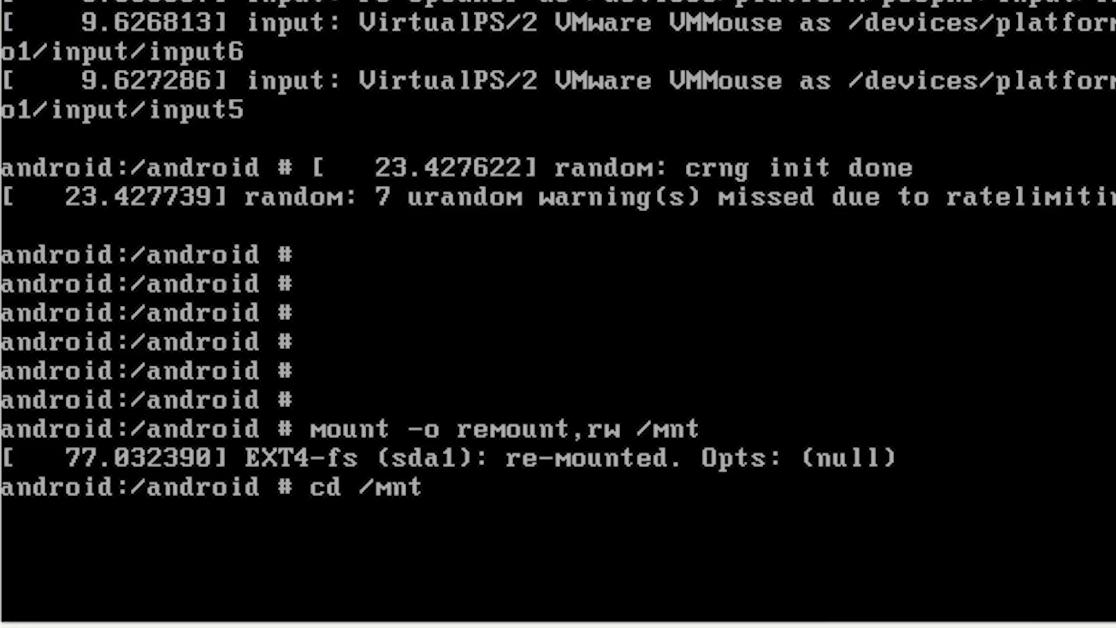
pyautogui.press('Return')
pyautogui.write('ls')
pyautogui.press('Return')
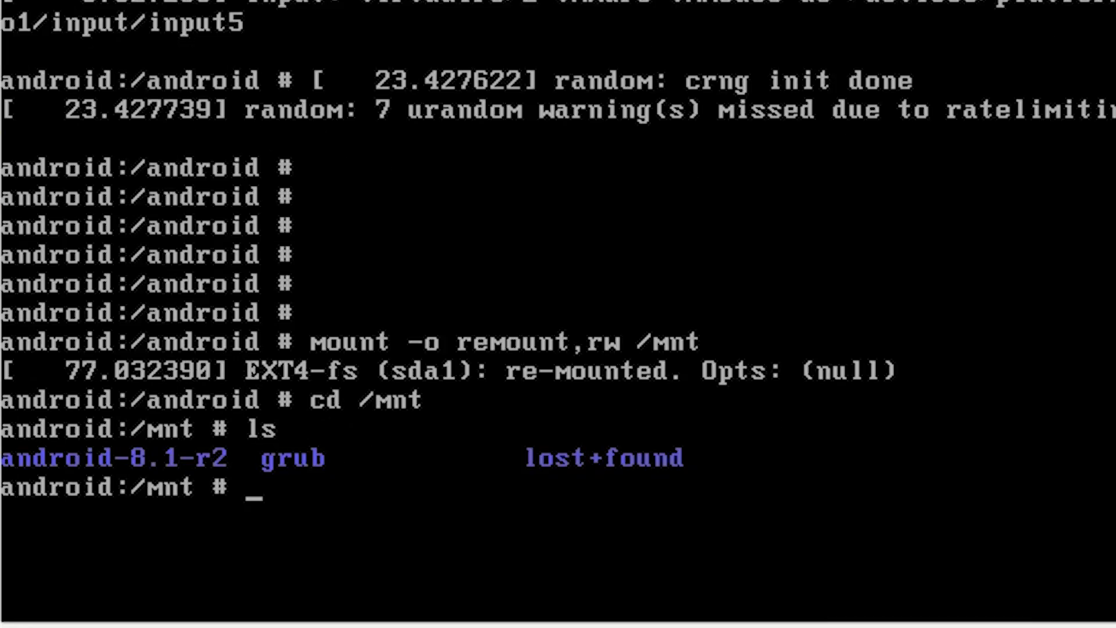
# Step: Enter /mnt/grub, list its files, and open menu.lst in vi
pyautogui.write('cd grub/')
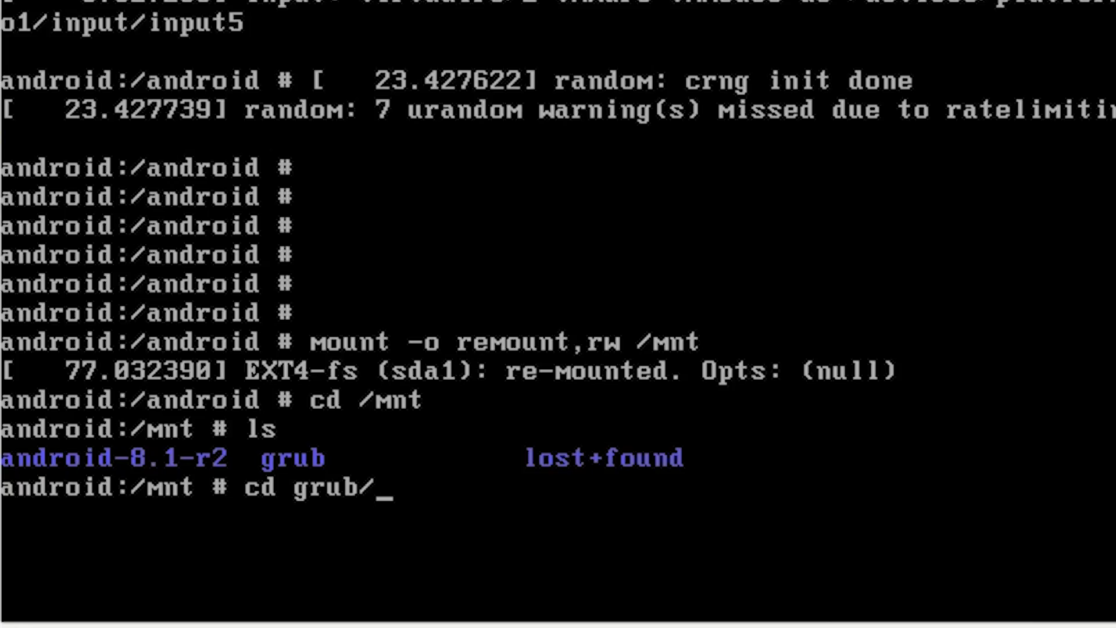
pyautogui.press('Return')
pyautogui.write('ls')
pyautogui.press('Return')
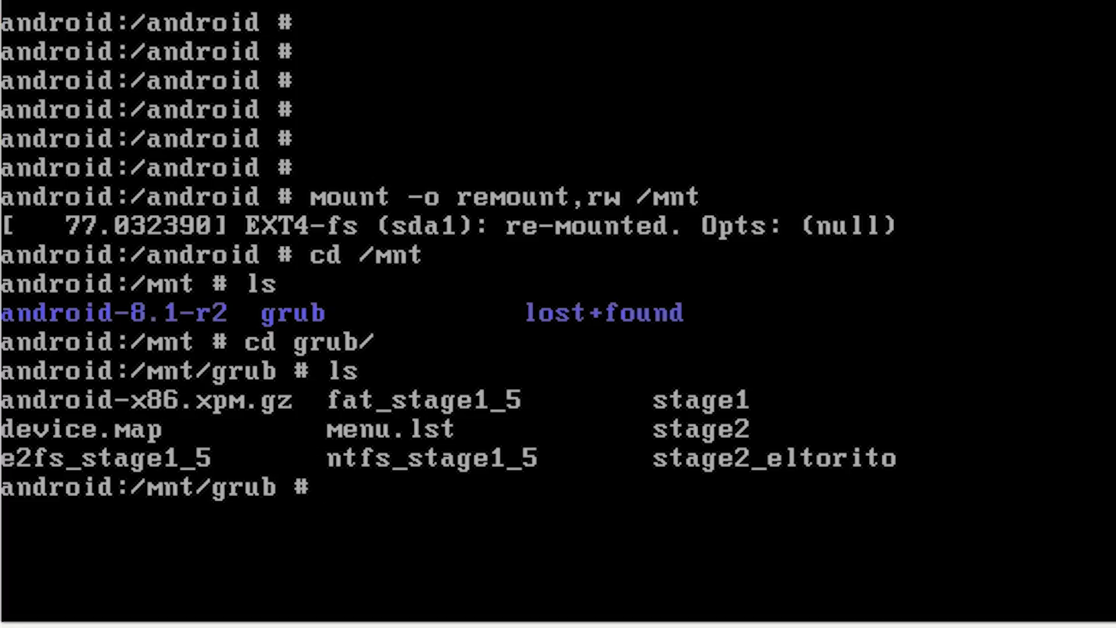
pyautogui.write('vi men')
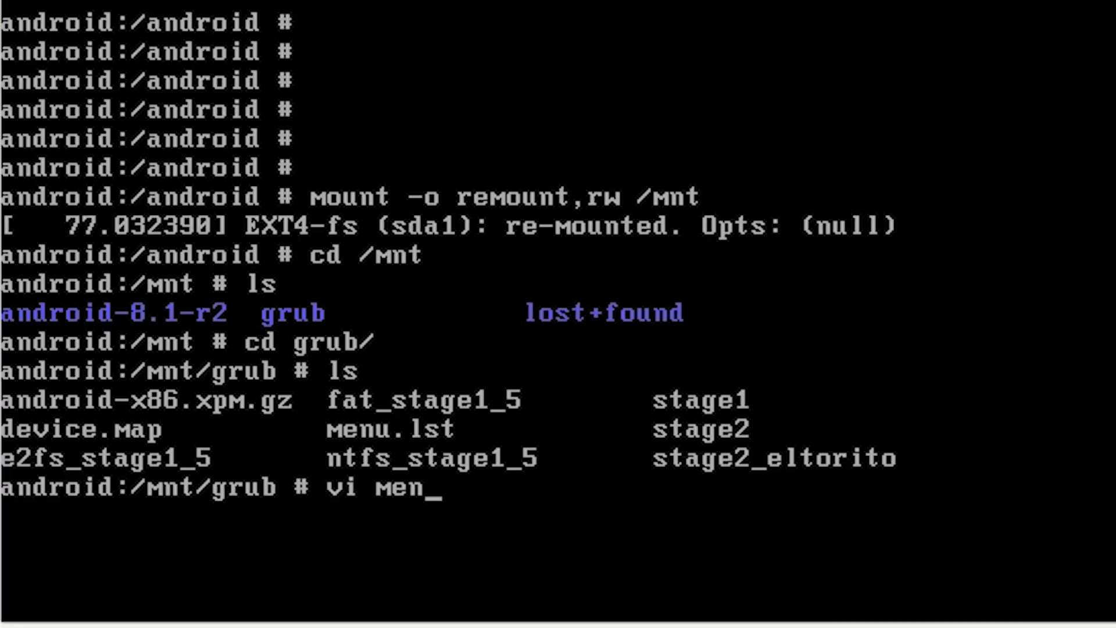
pyautogui.press('Tab')
pyautogui.press('Return')
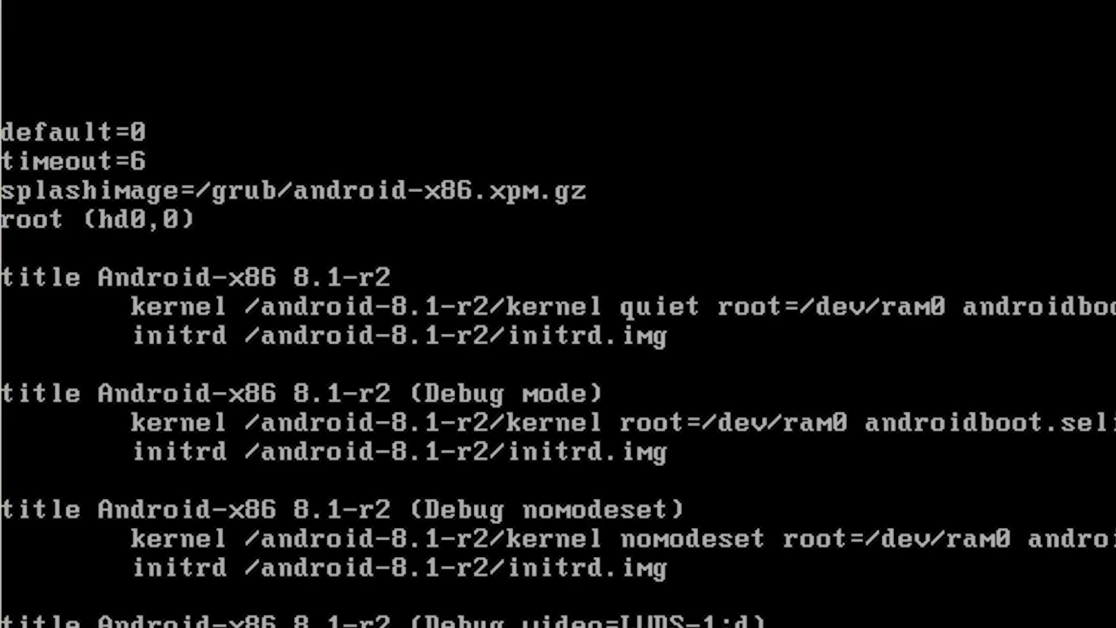
# Step: Append 'nomodeset xforcevesa' to the first Android-x86 kernel line and type :wq
pyautogui.press('Right')
pyautogui.press('Right')
pyautogui.press('Left')
pyautogui.press('Right')
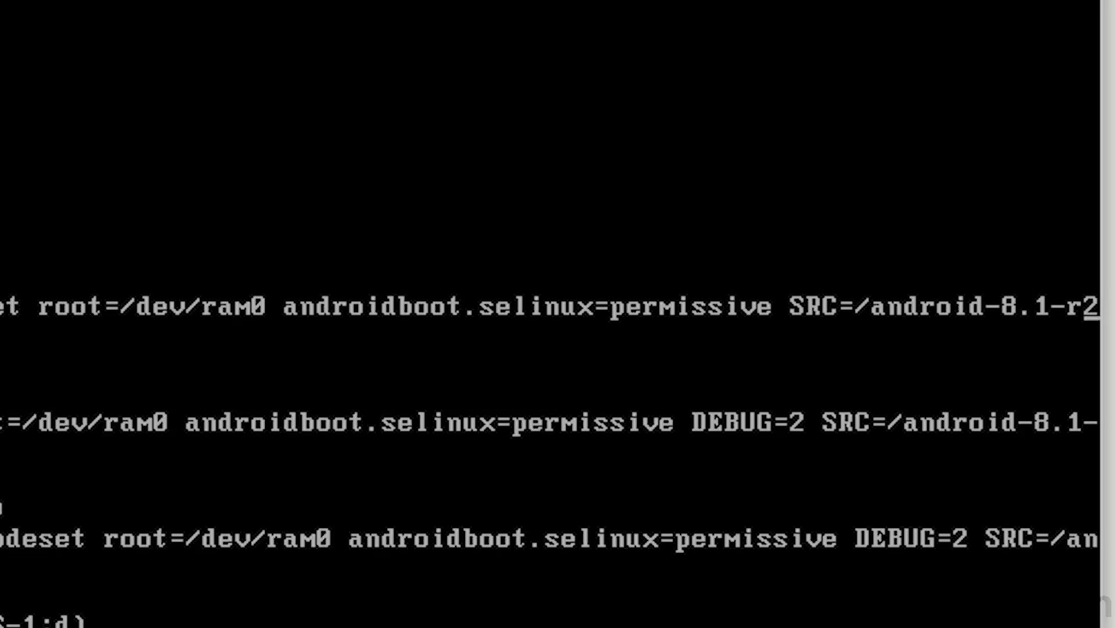
pyautogui.press('Right')
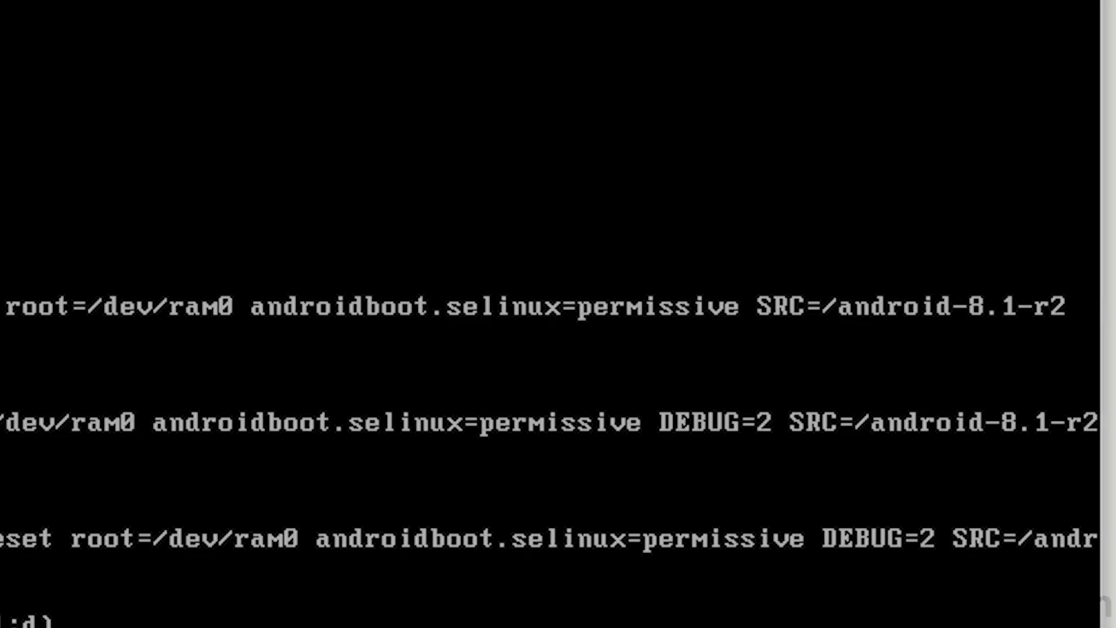
pyautogui.write('nomode')
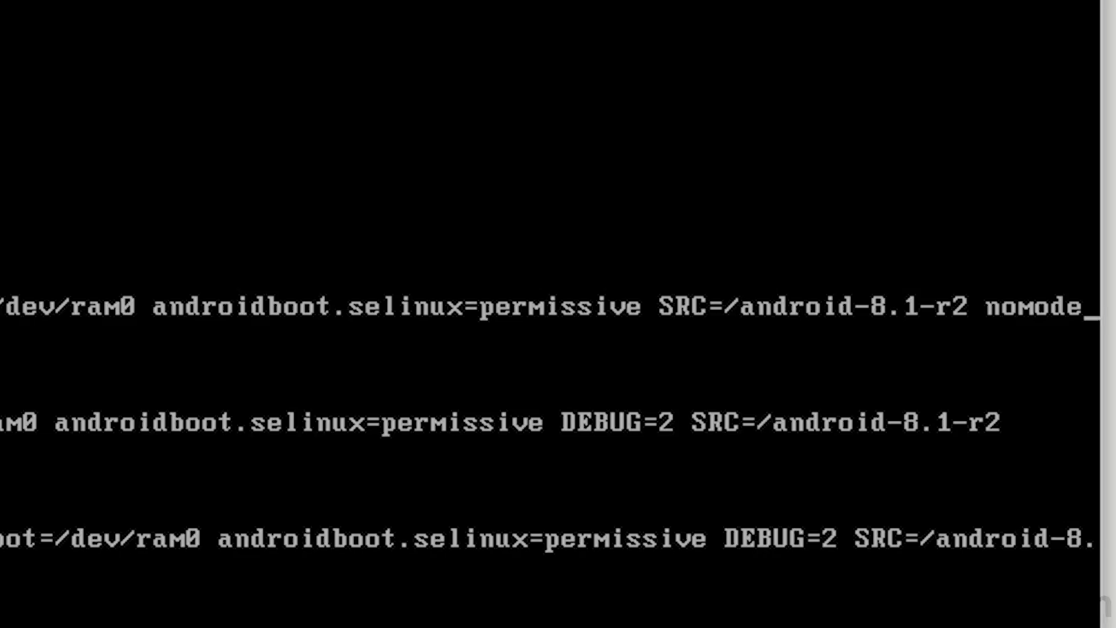
pyautogui.write('set')
pyautogui.write(' x')
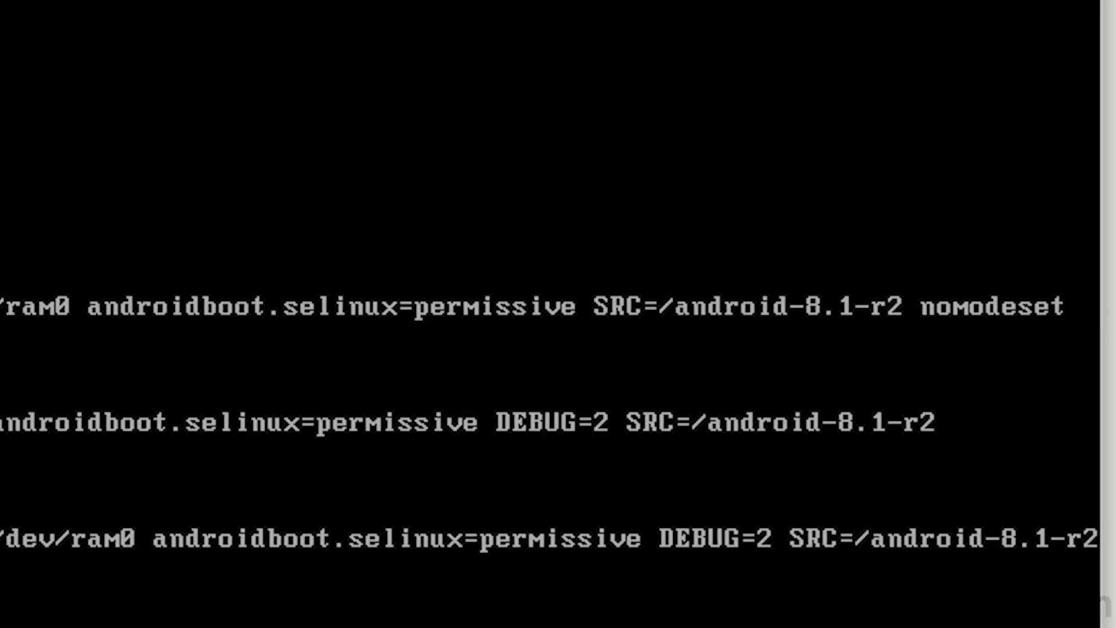
pyautogui.write('forc')
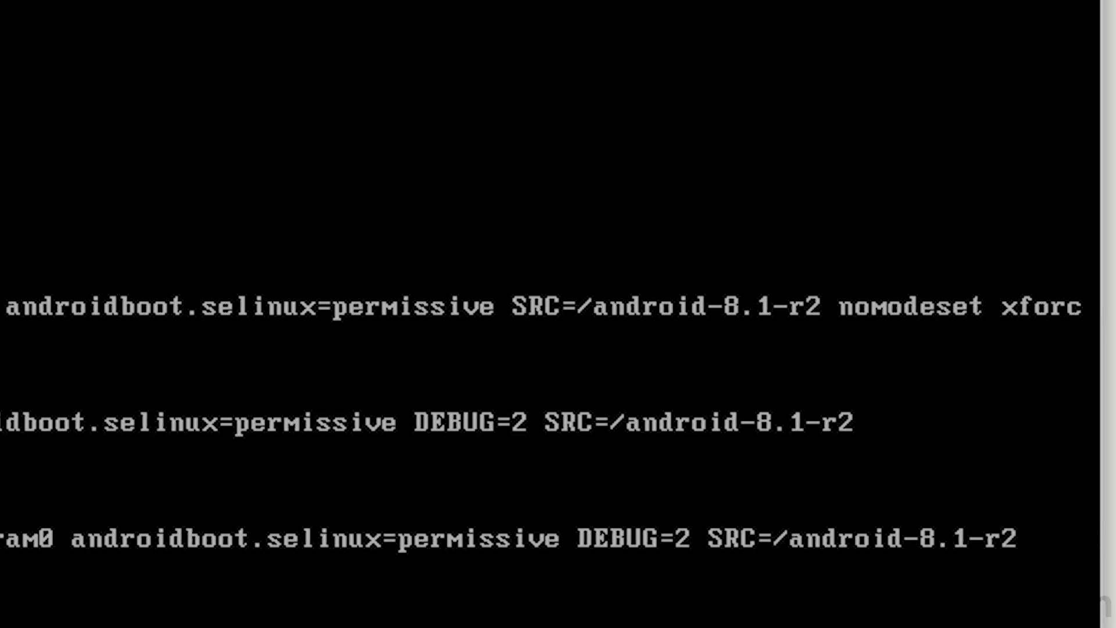
pyautogui.write('evesa')
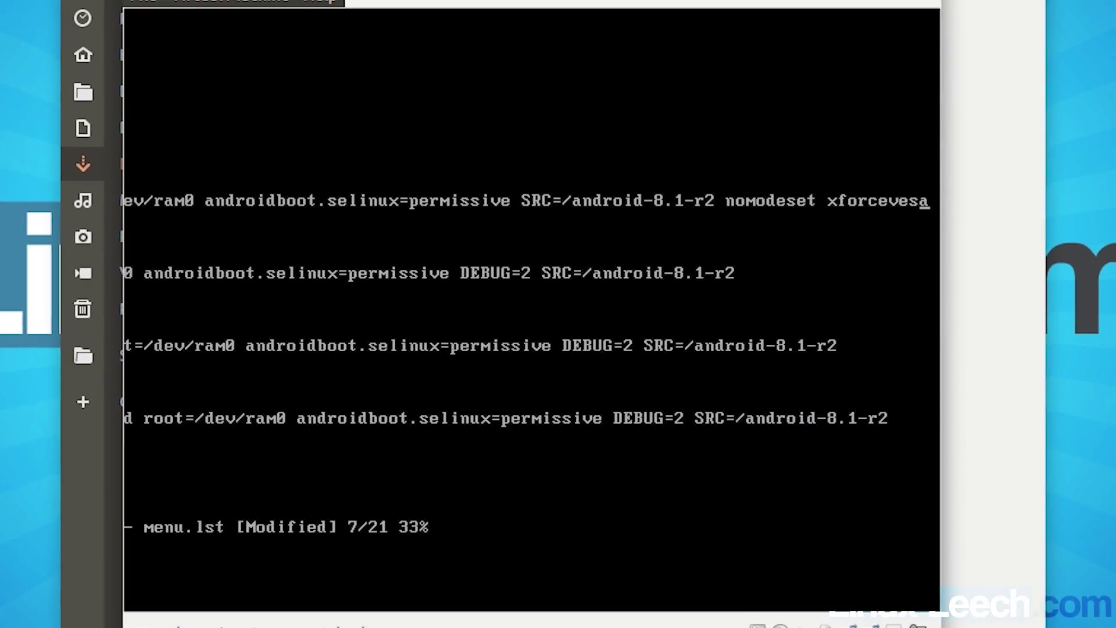
pyautogui.write(':')
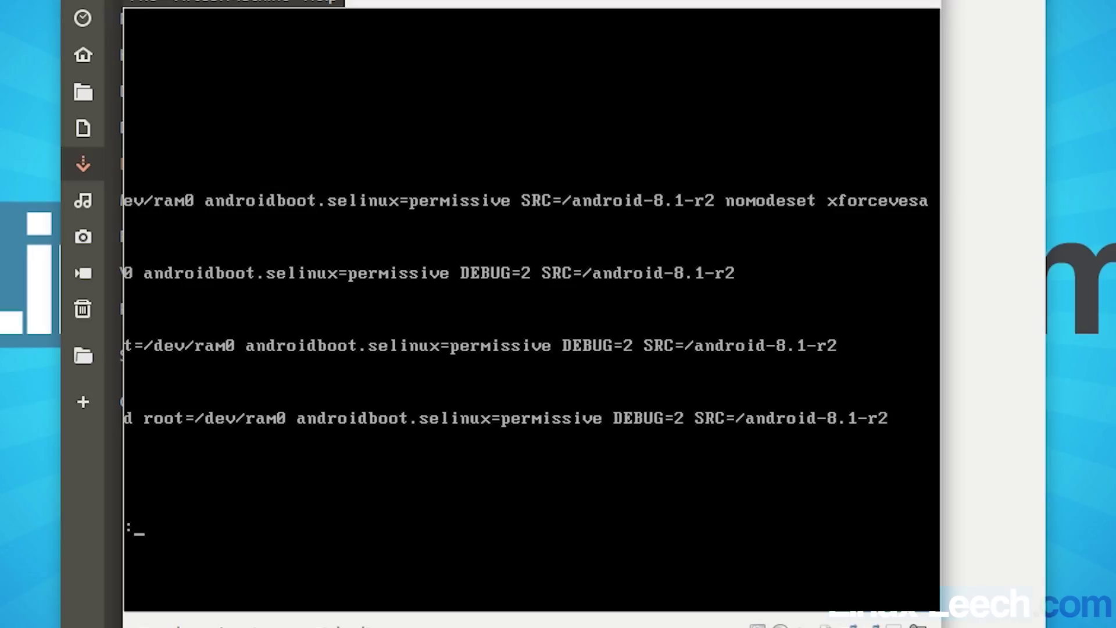
pyautogui.write('wq')
# Step: Save and exit menu.lst, return to the root directory, and type 'reboot -f'
pyautogui.press('Return')
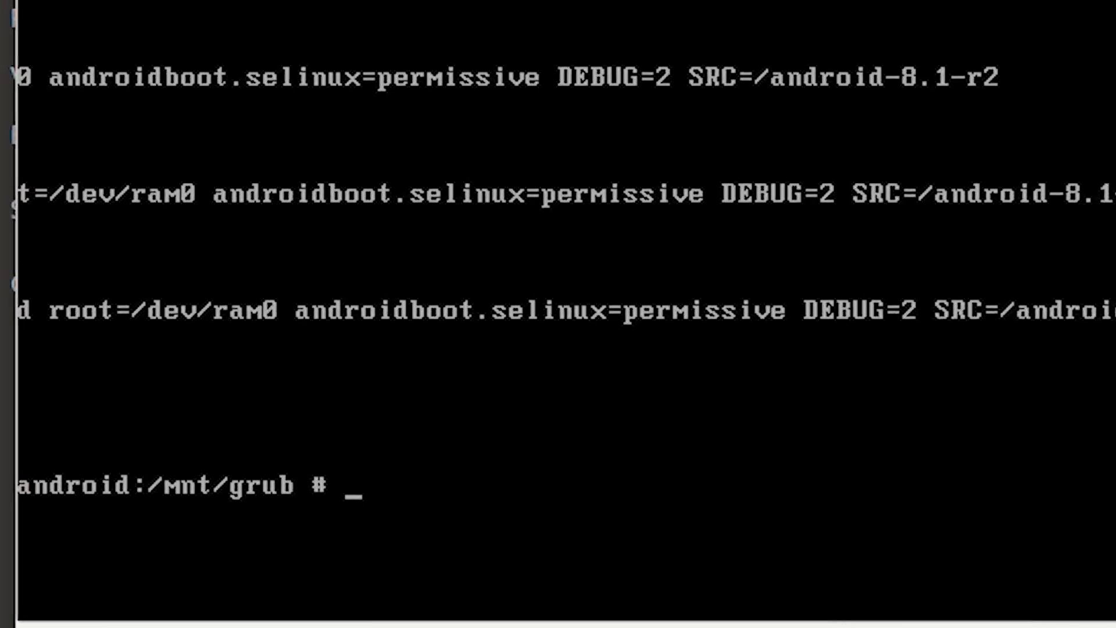
pyautogui.write('cd')
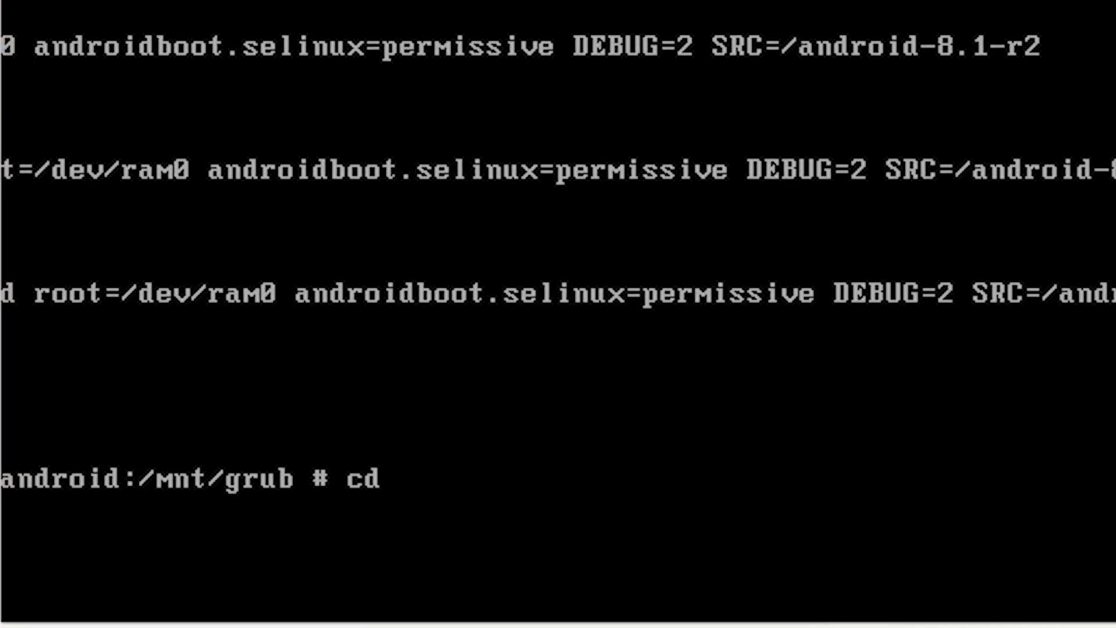
pyautogui.press('Return')
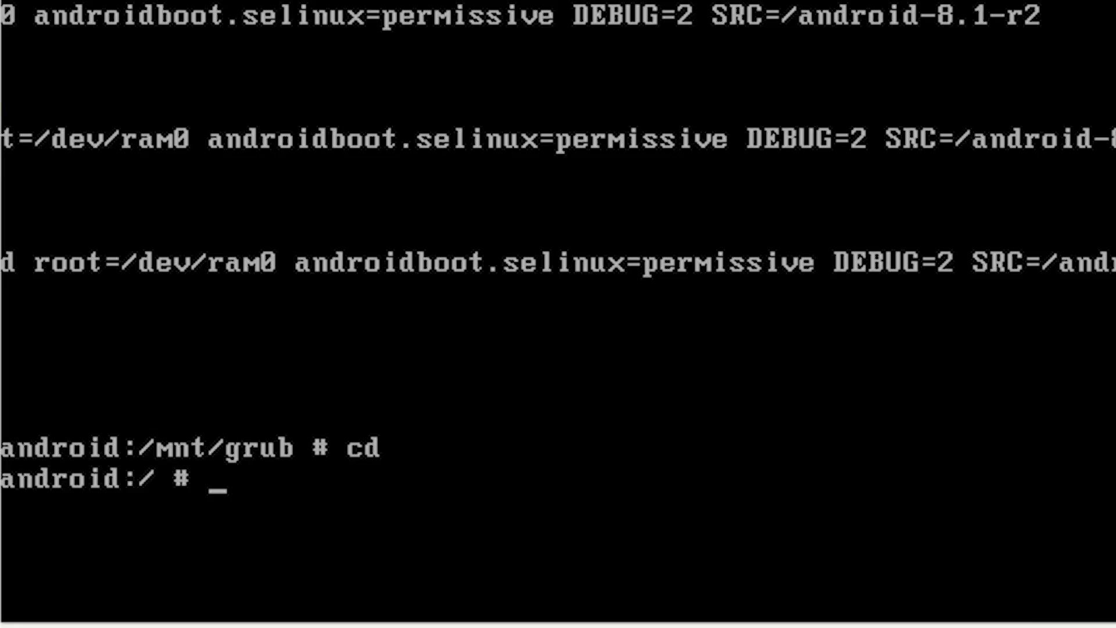
pyautogui.write('reboot -')
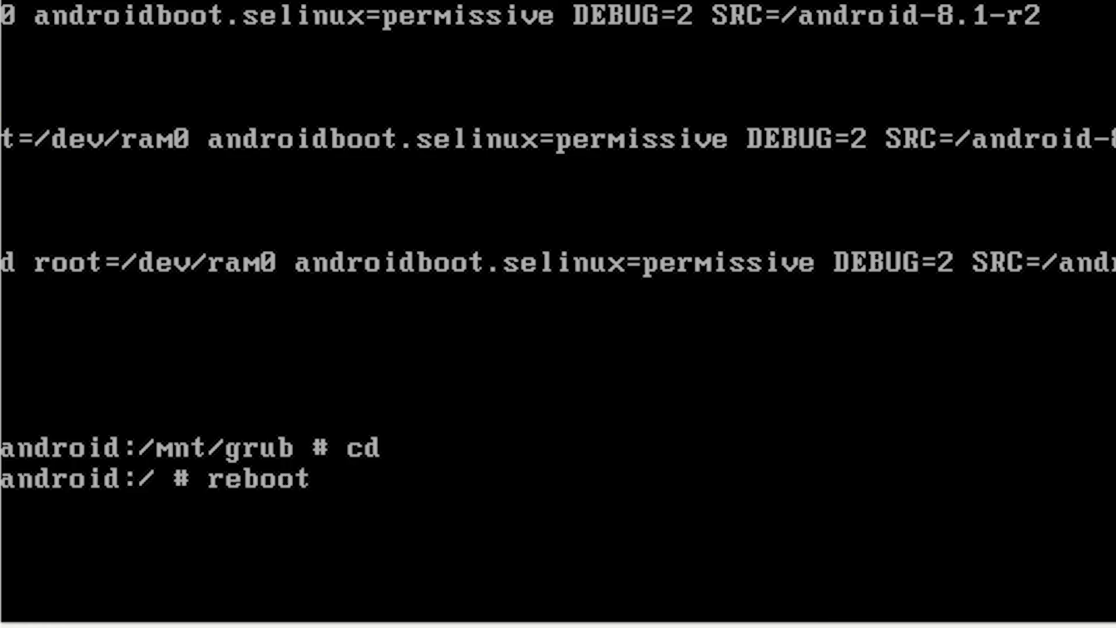
pyautogui.write('f')
# Step: Force-reboot the VM and boot the first Android-x86 8.1-r2 GRUB entry
pyautogui.press('Return')
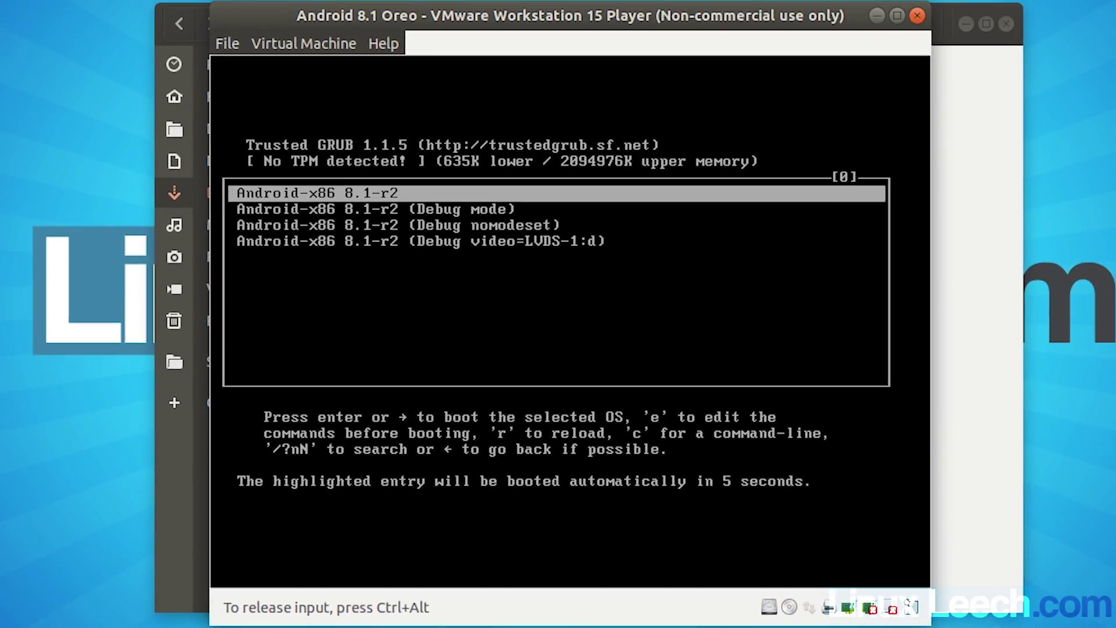
pyautogui.press('Down')
pyautogui.press('Up')
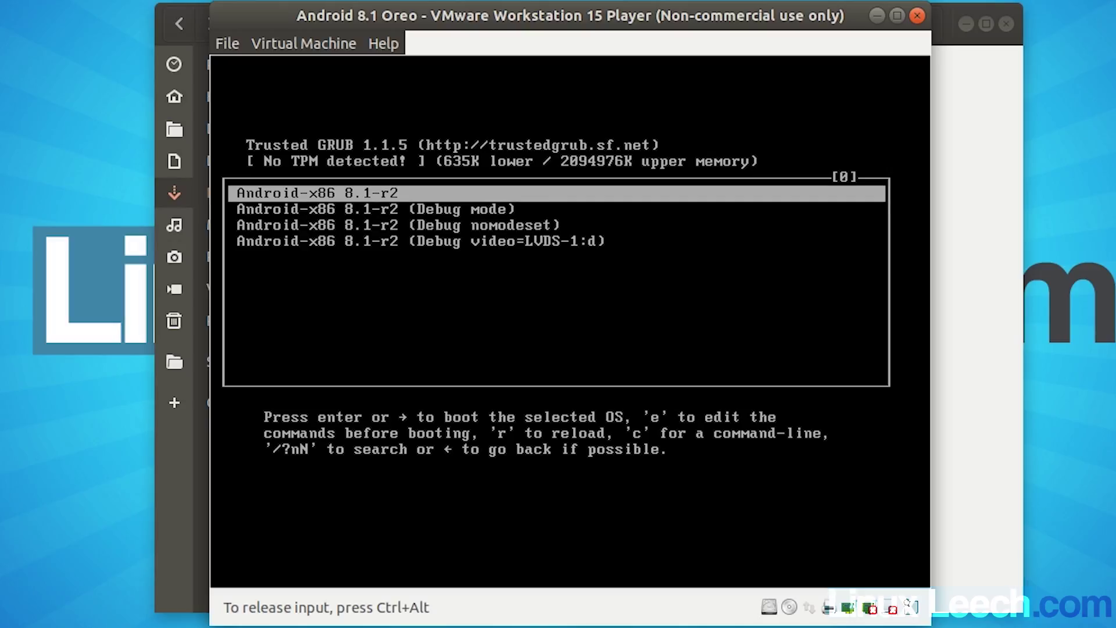
pyautogui.press('Return')
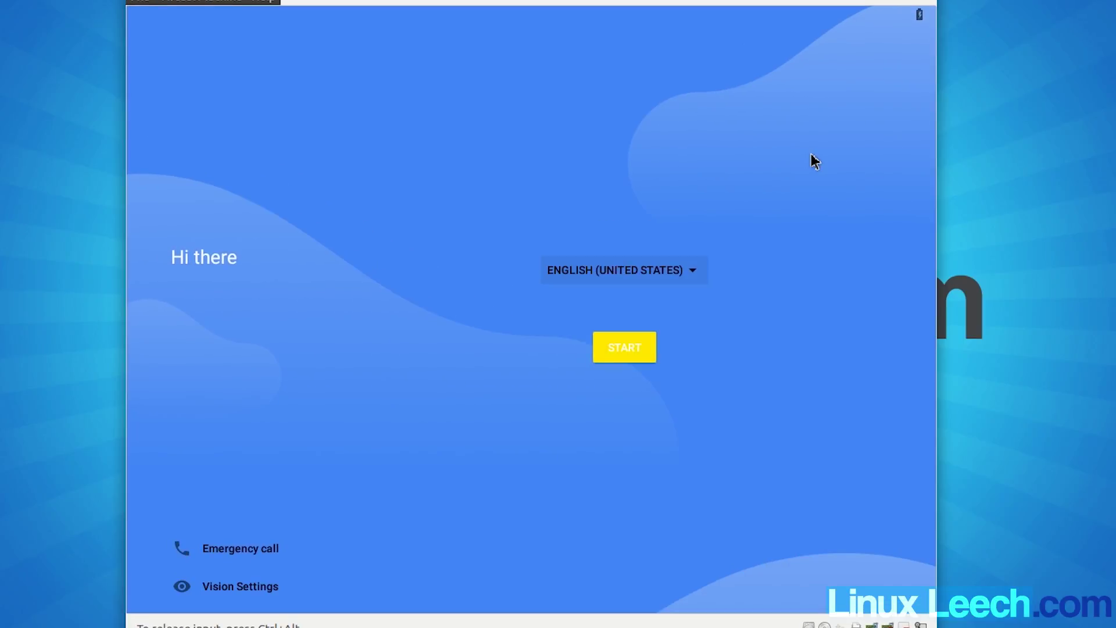
# Step: Pick English (United Kingdom) from the setup language list and press START
pyautogui.press('Tab')
pyautogui.click(691, 275)
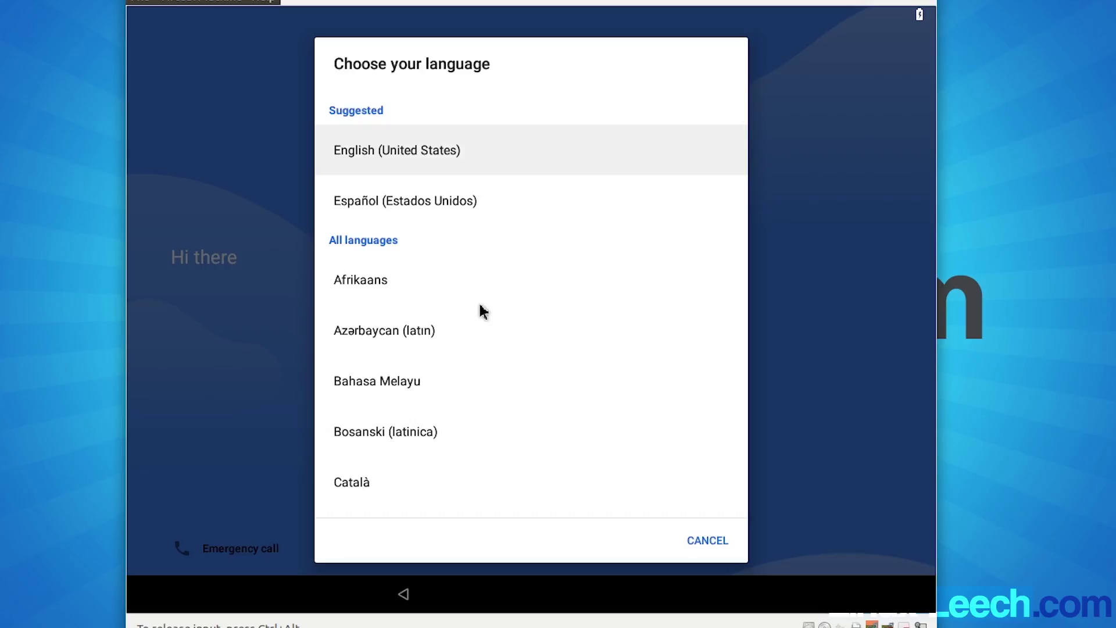
pyautogui.scroll(-10, 480, 312)
pyautogui.scroll(5, 421, 354)
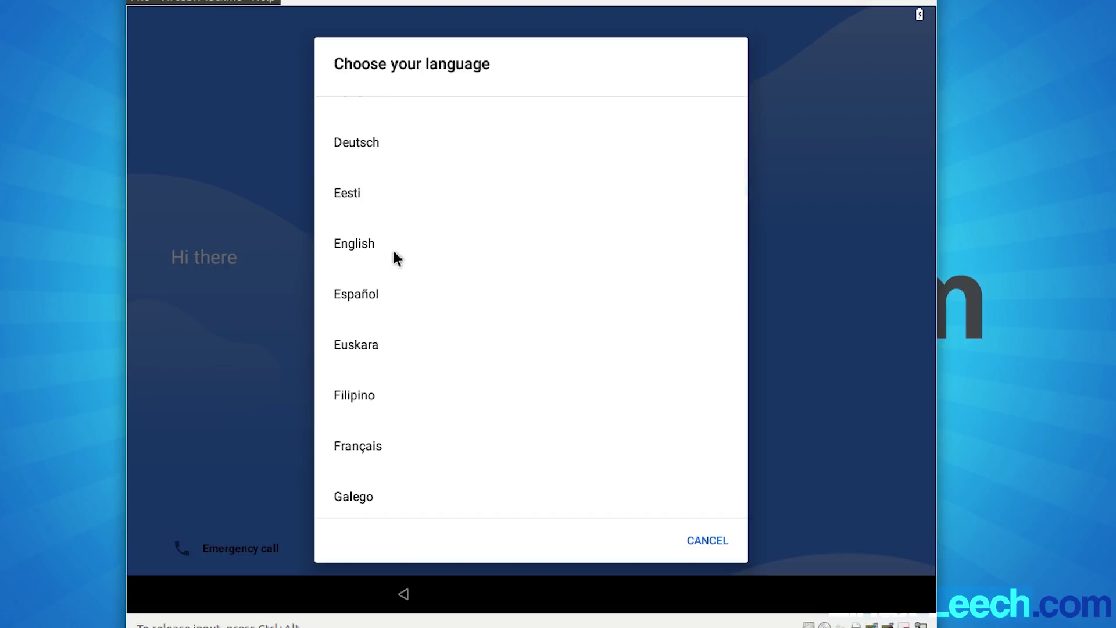
pyautogui.click(377, 248)
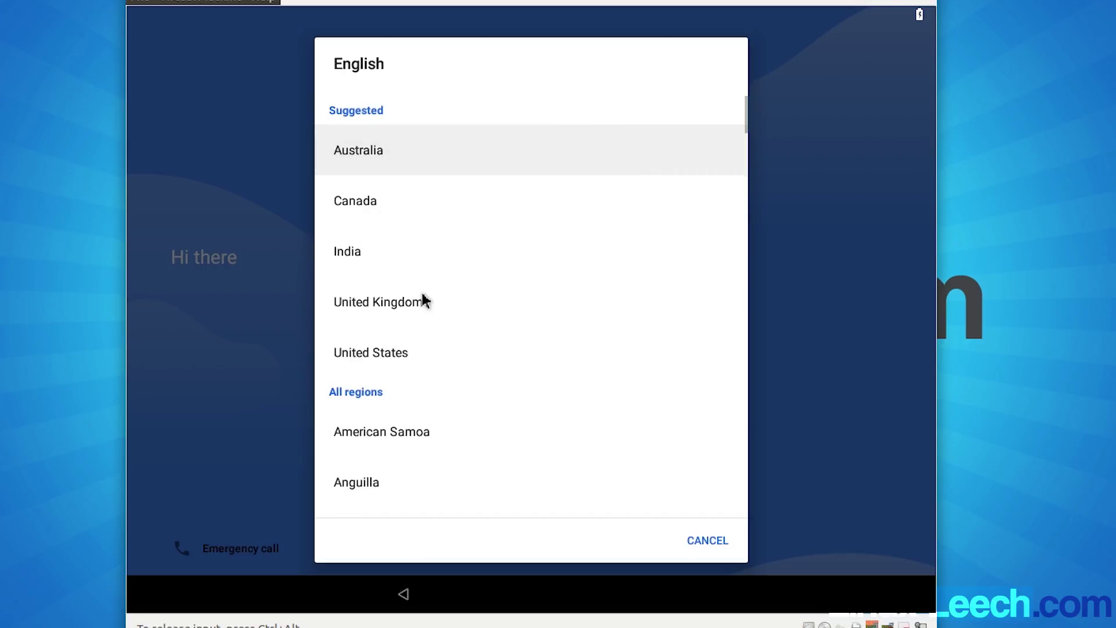
pyautogui.click(394, 305)
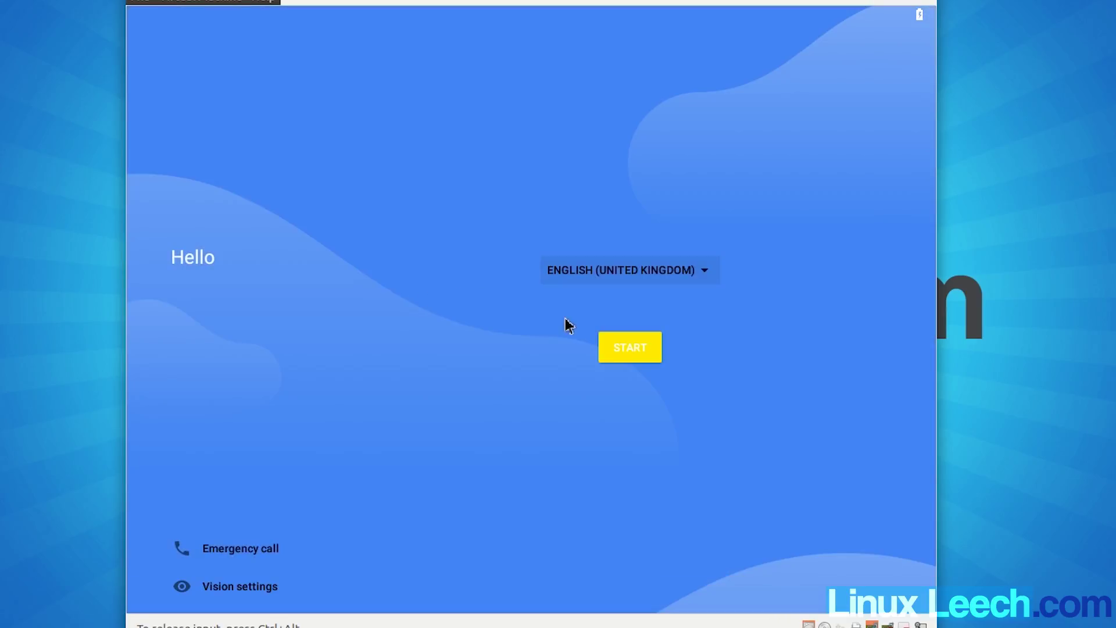
pyautogui.click(631, 347)
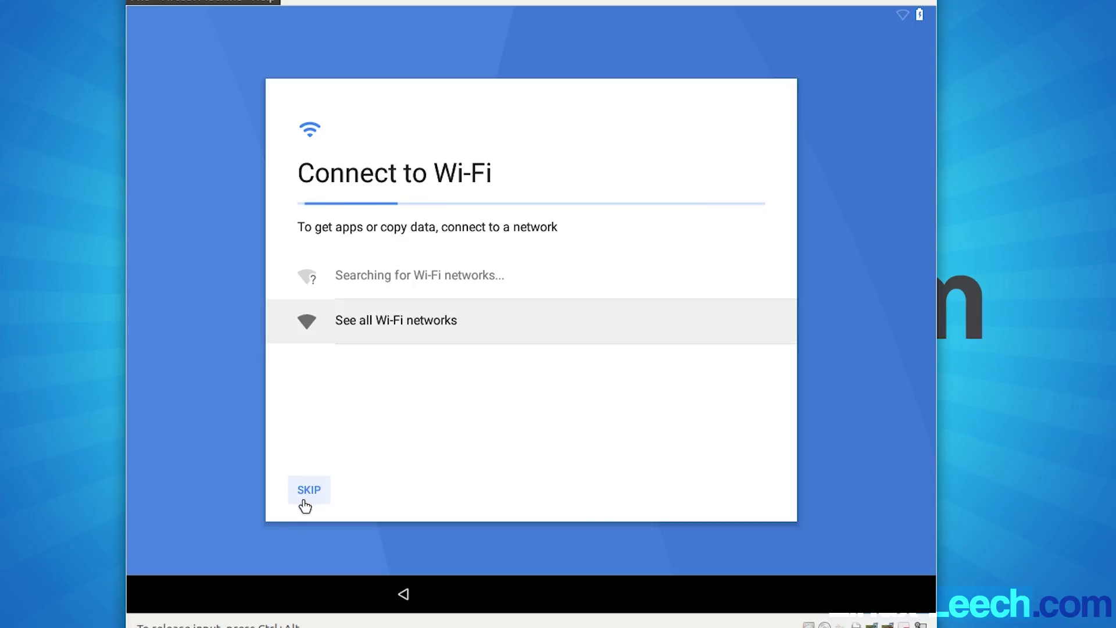
# Step: Skip Wi-Fi, keep the suggested date and time, and enter a name in the Name field
pyautogui.click(303, 501)
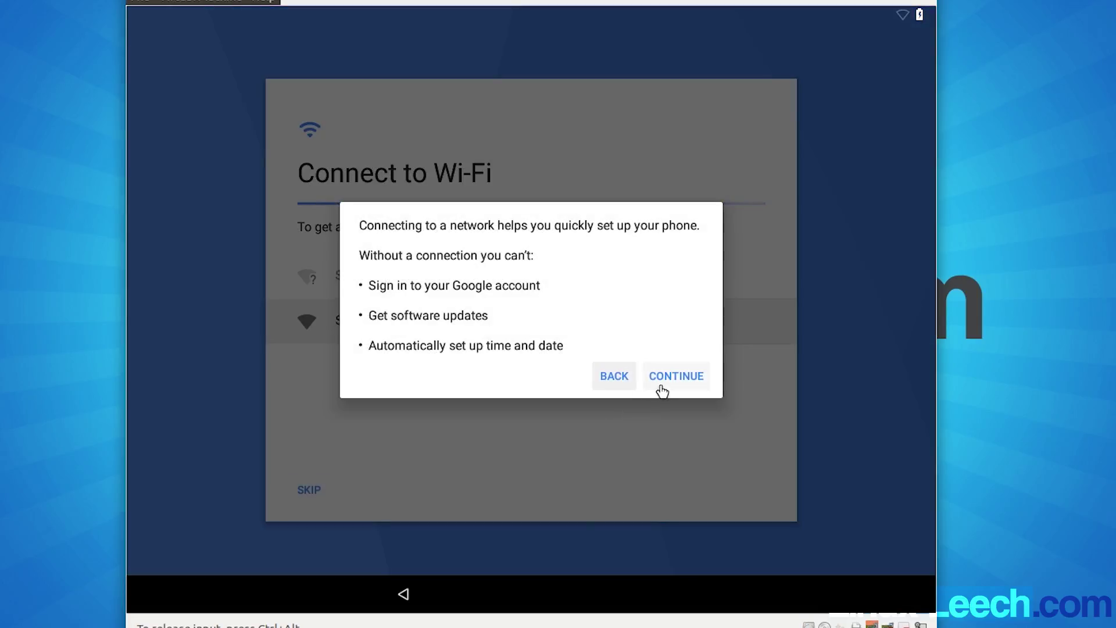
pyautogui.click(669, 384)
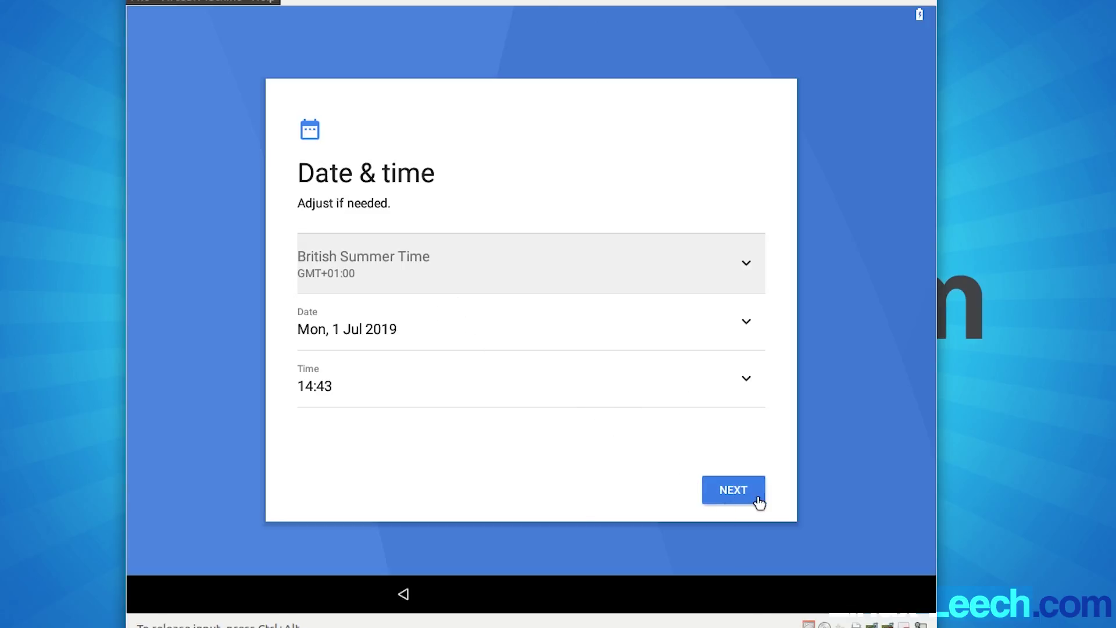
pyautogui.click(757, 504)
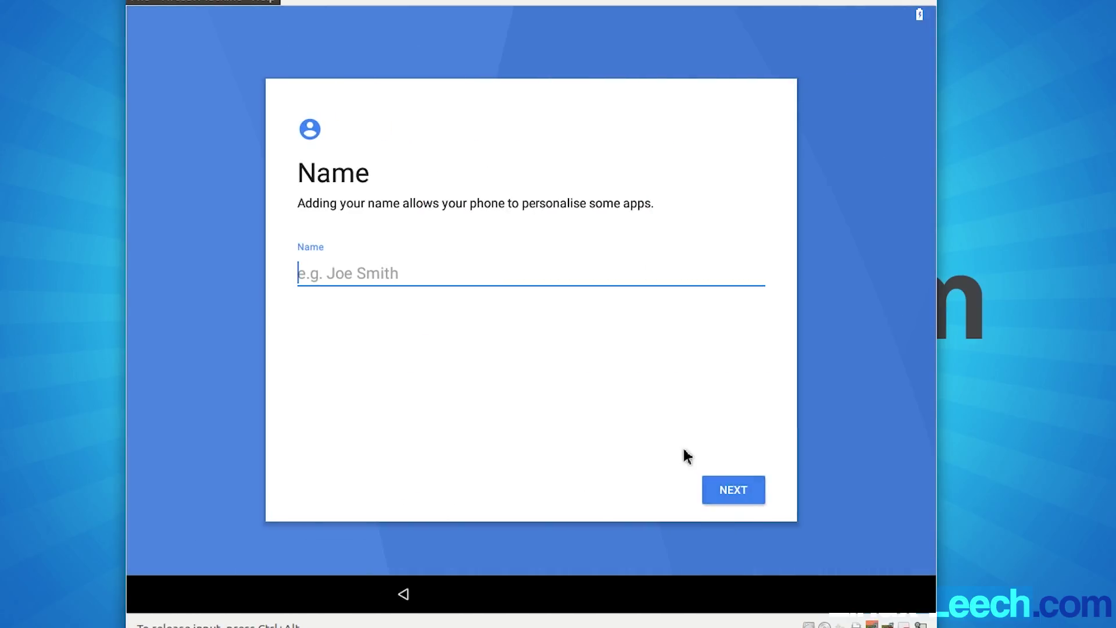
pyautogui.write('Linuxleech')
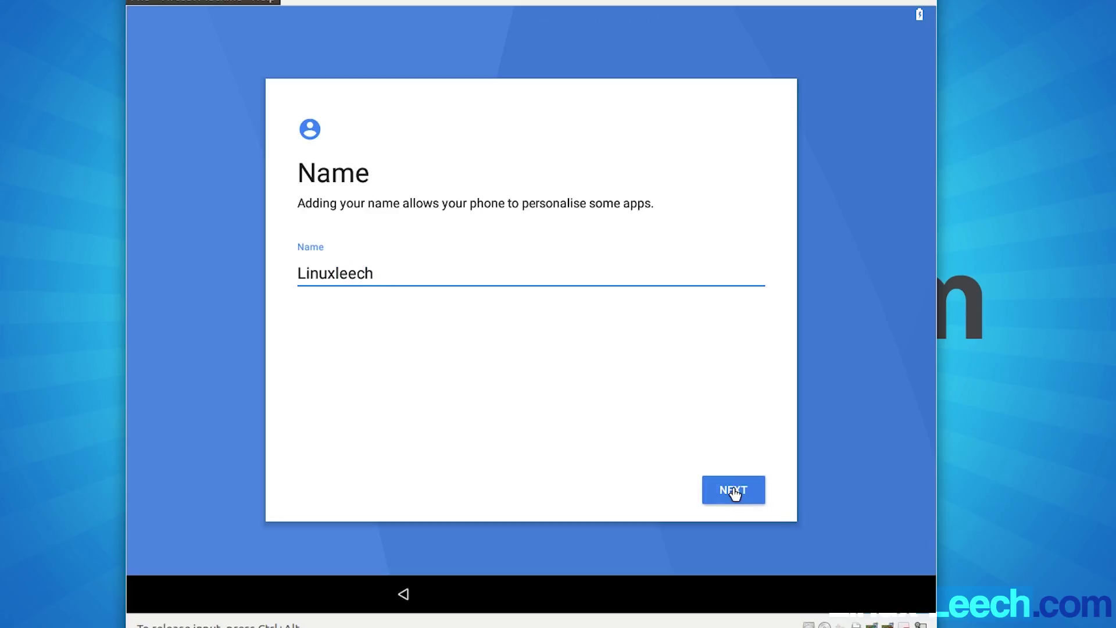
pyautogui.click(734, 491)
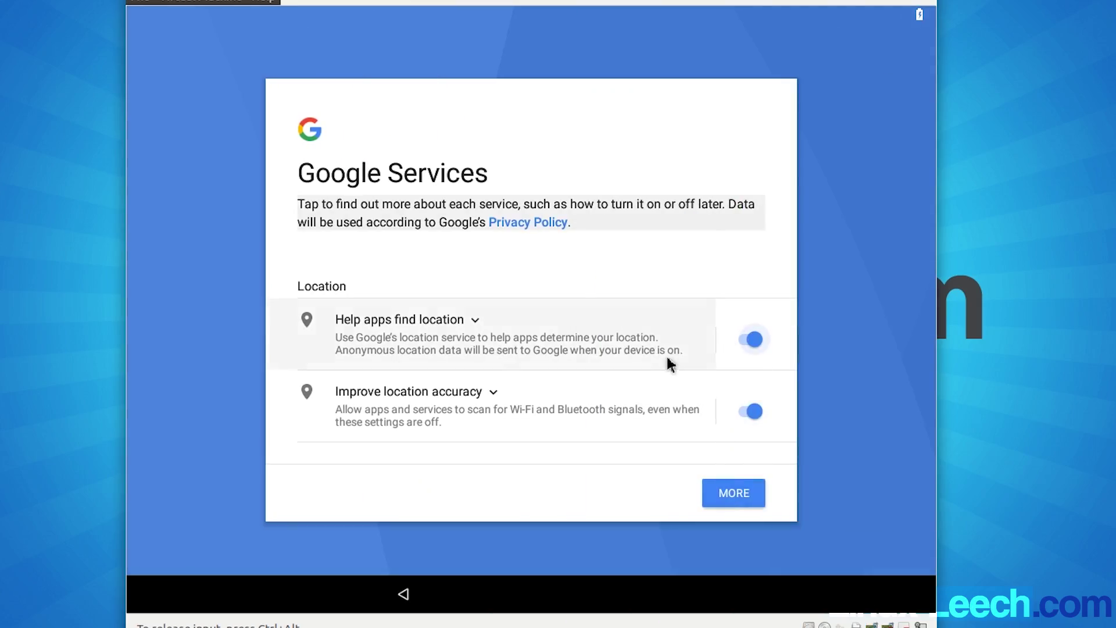
# Step: Switch off both location options and system-data sharing, accept Google Services, and decline adding email
pyautogui.click(750, 339)
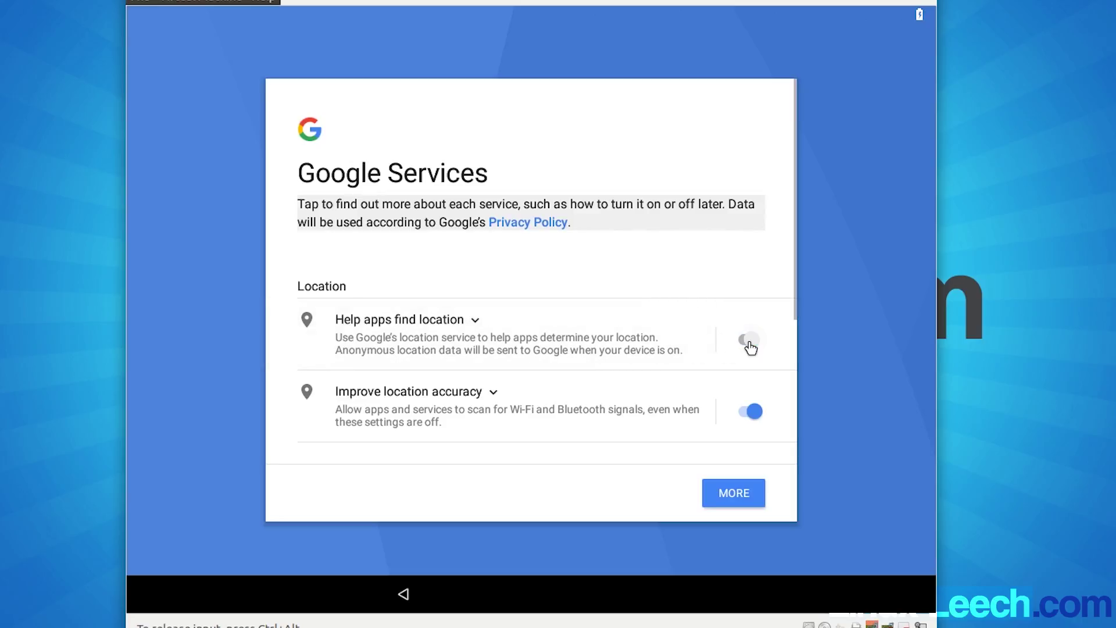
pyautogui.click(750, 414)
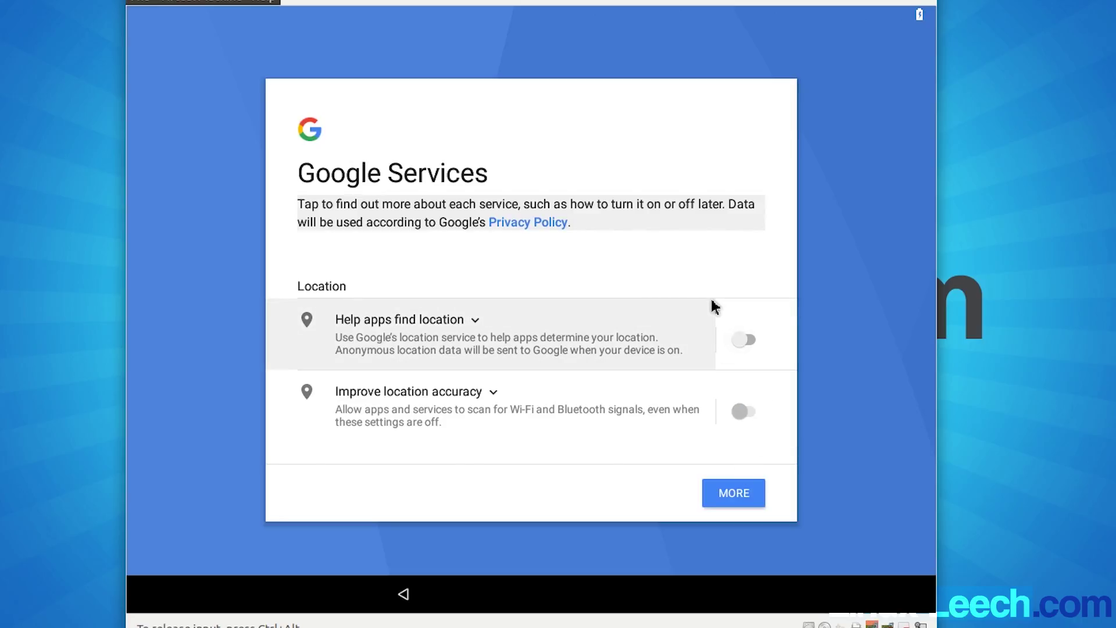
pyautogui.scroll(-3, 715, 306)
pyautogui.scroll(-3, 715, 307)
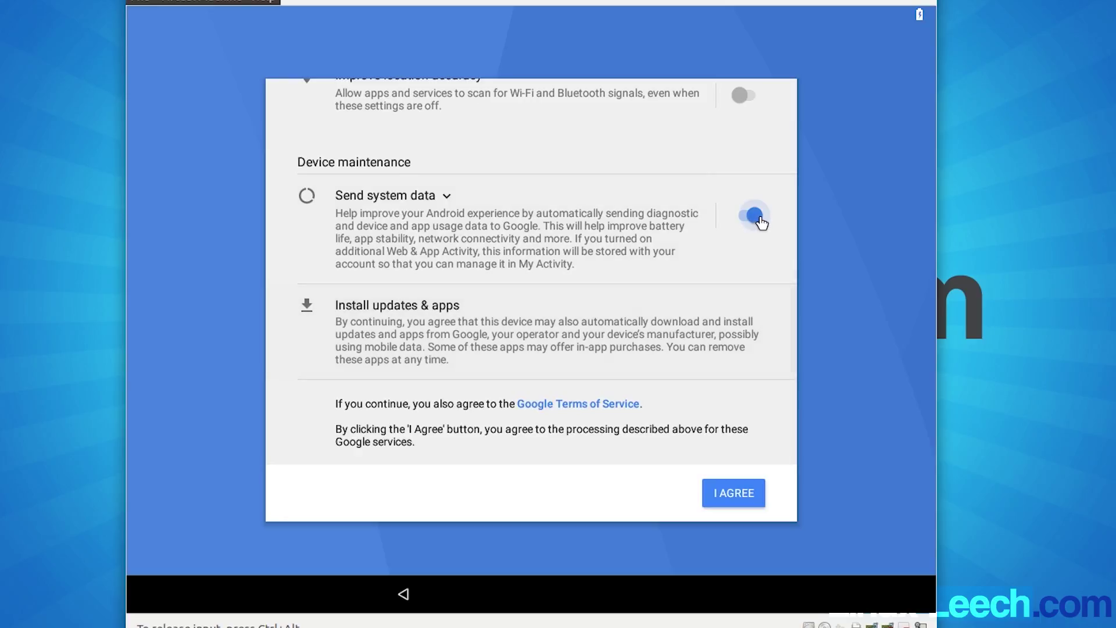
pyautogui.click(756, 217)
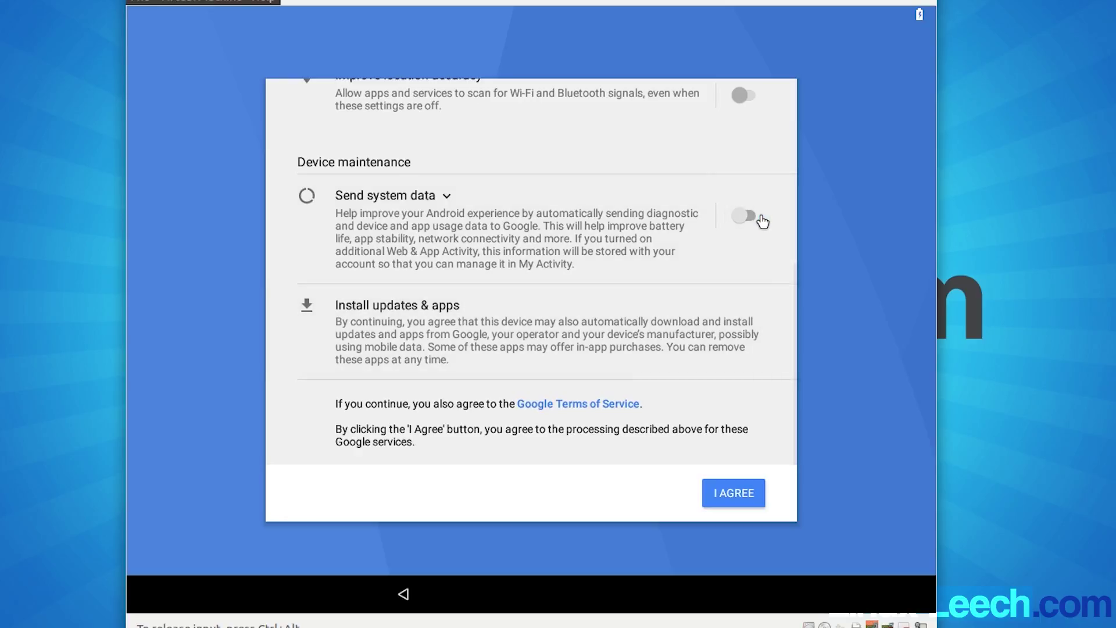
pyautogui.click(734, 495)
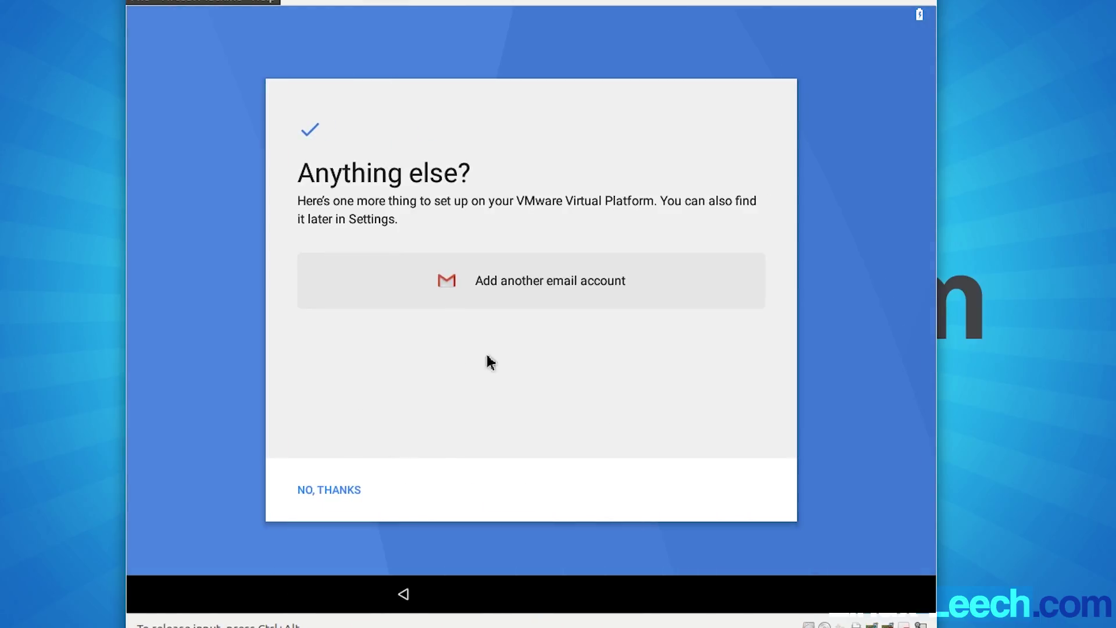
pyautogui.click(339, 500)
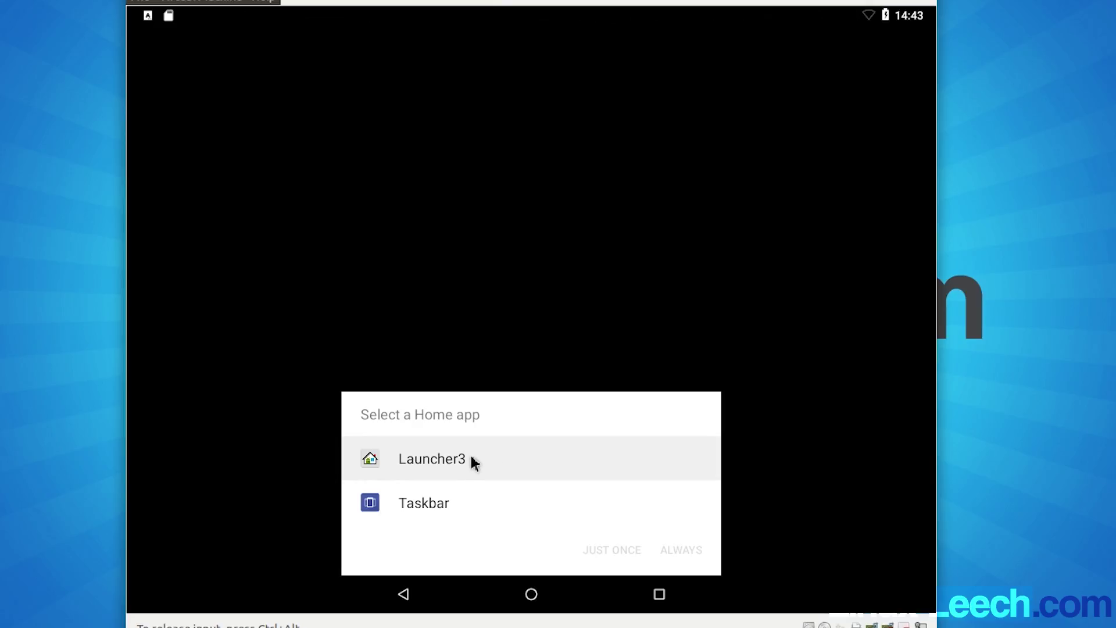
# Step: Select Launcher3 and set it as the Home app with ALWAYS
pyautogui.click(451, 461)
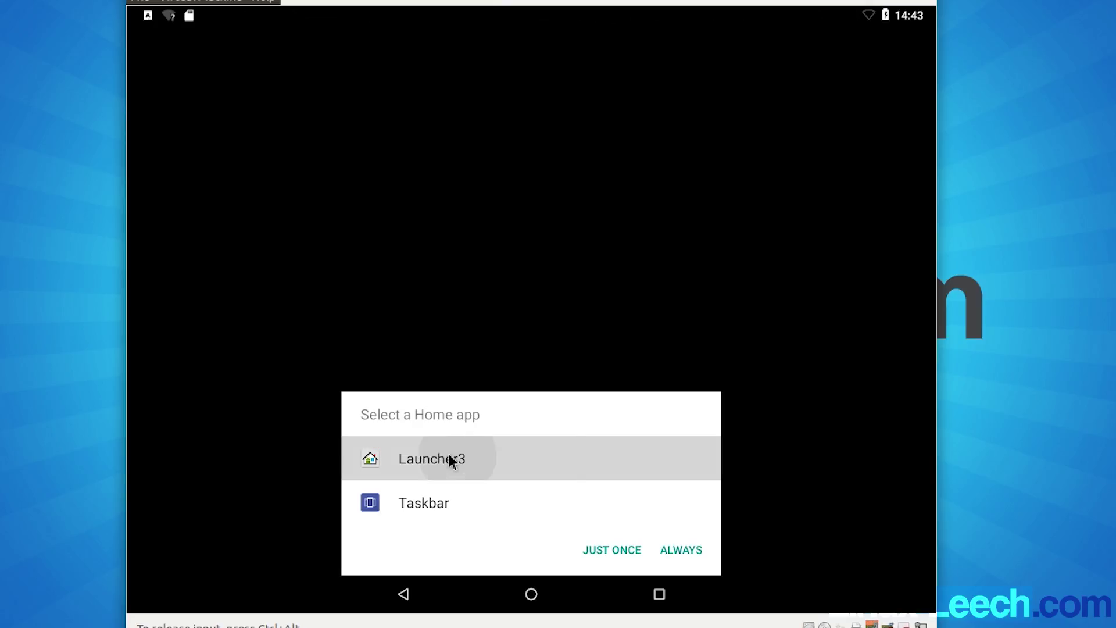
pyautogui.click(687, 551)
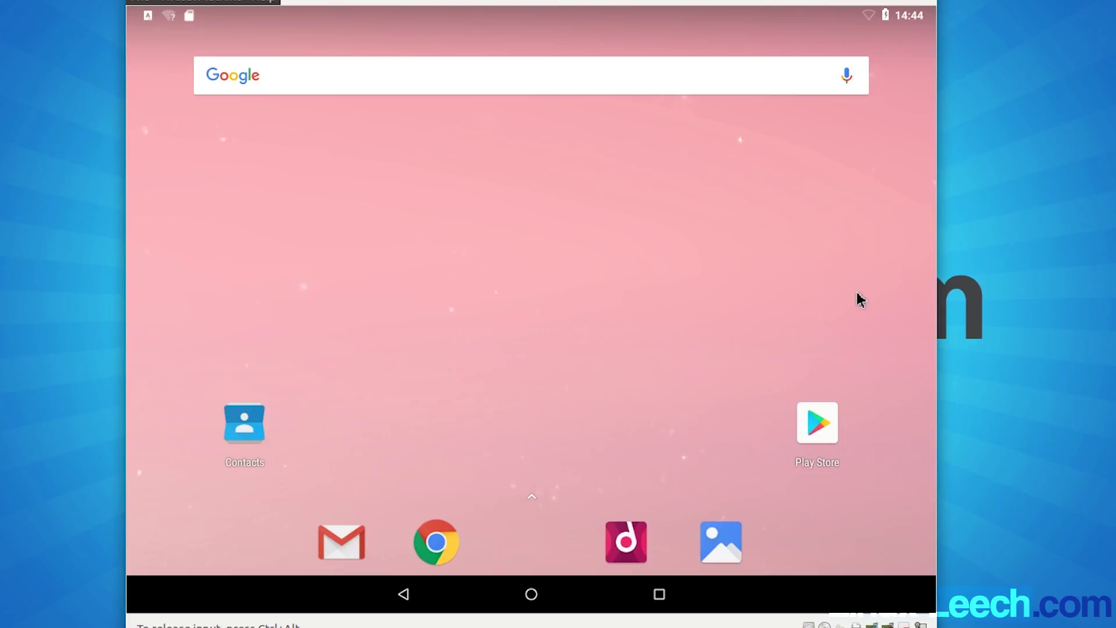
# Step: Join the VirtWifi network via Android Settings > Network & Internet > Wi-Fi
pyautogui.press('super+n')
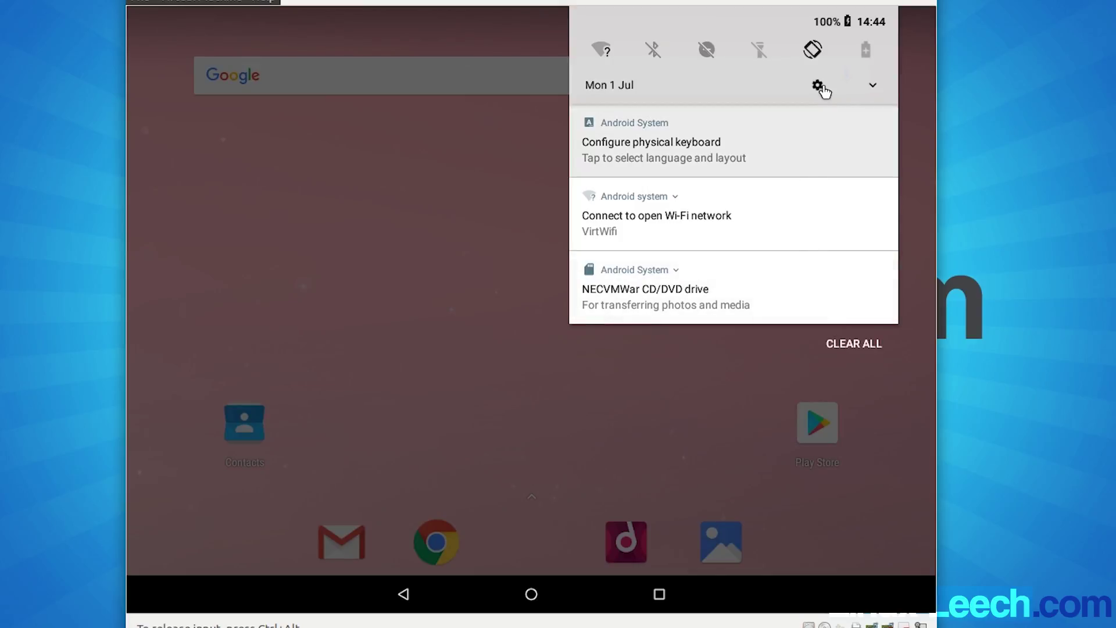
pyautogui.click(820, 87)
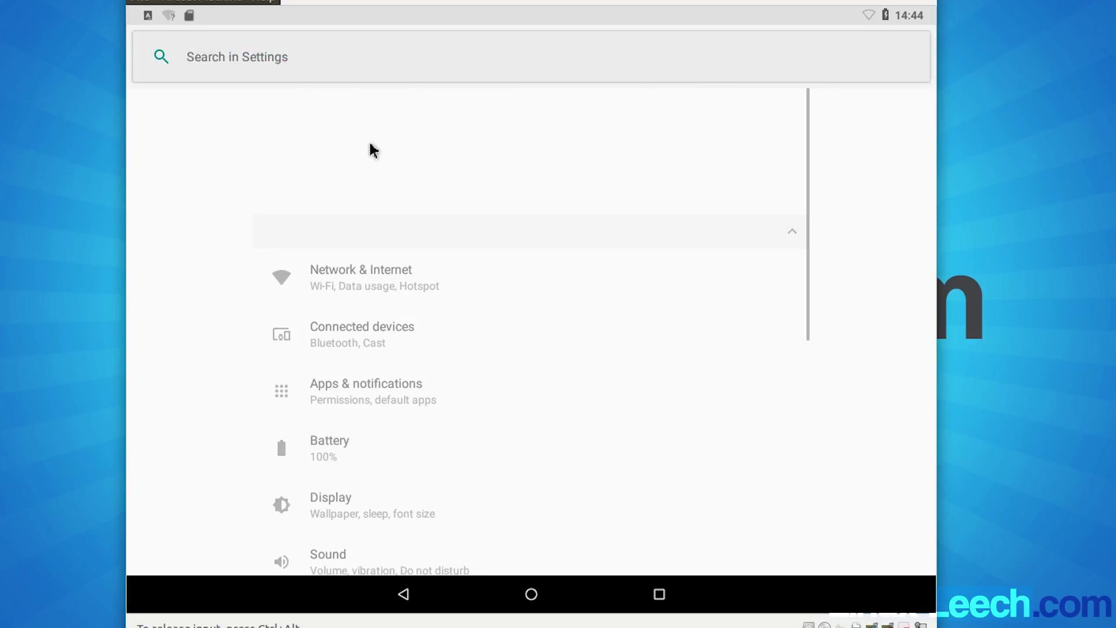
pyautogui.click(381, 283)
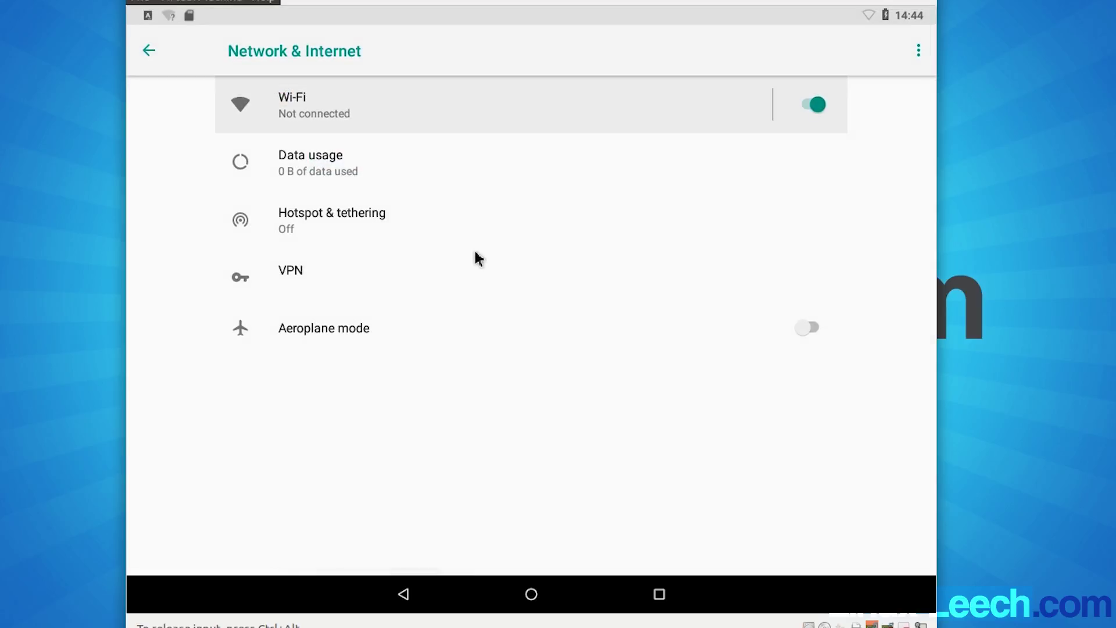
pyautogui.click(444, 104)
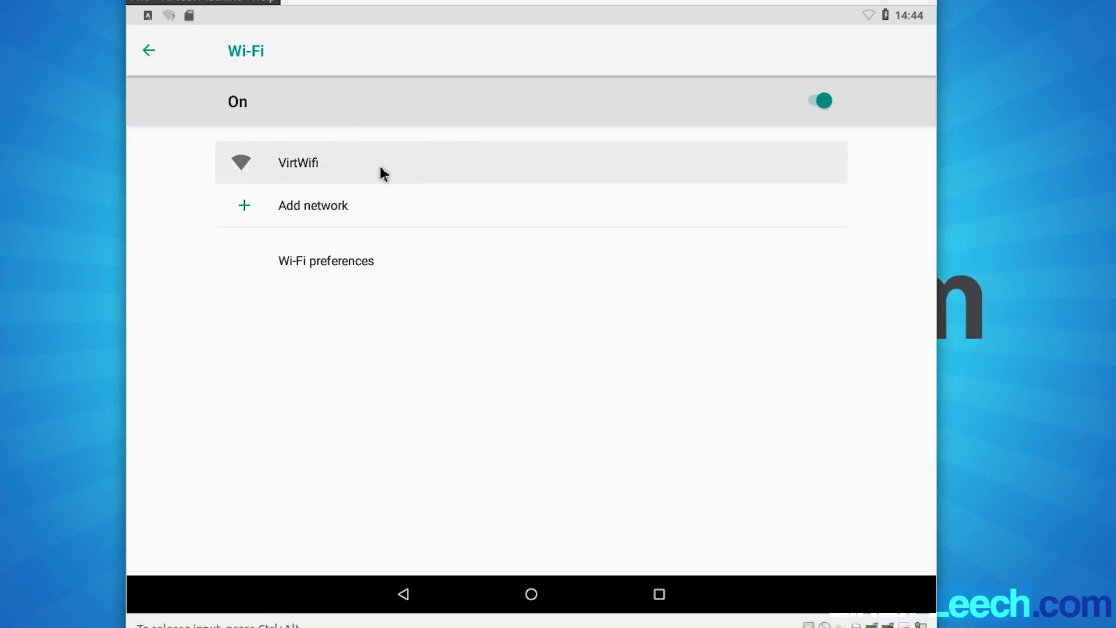
pyautogui.click(401, 172)
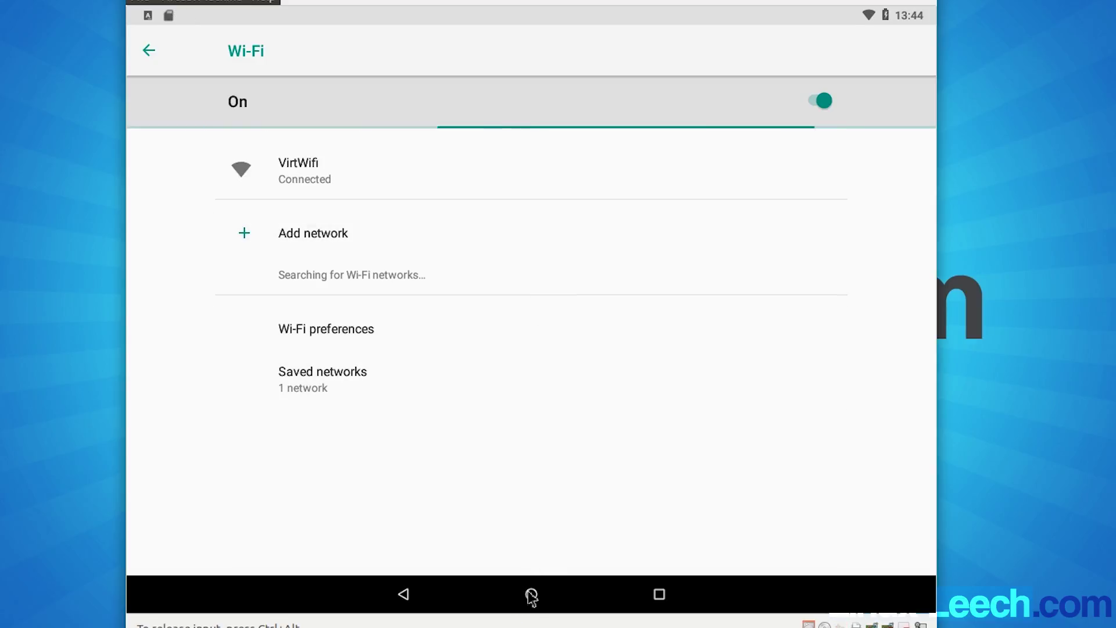
pyautogui.click(531, 595)
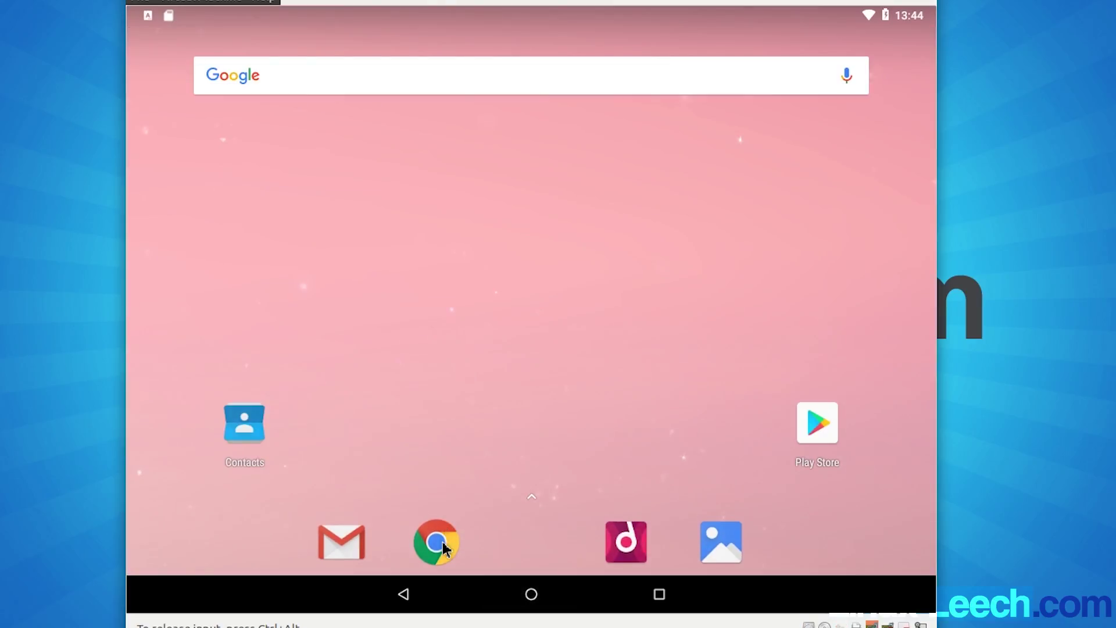
pyautogui.click(436, 546)
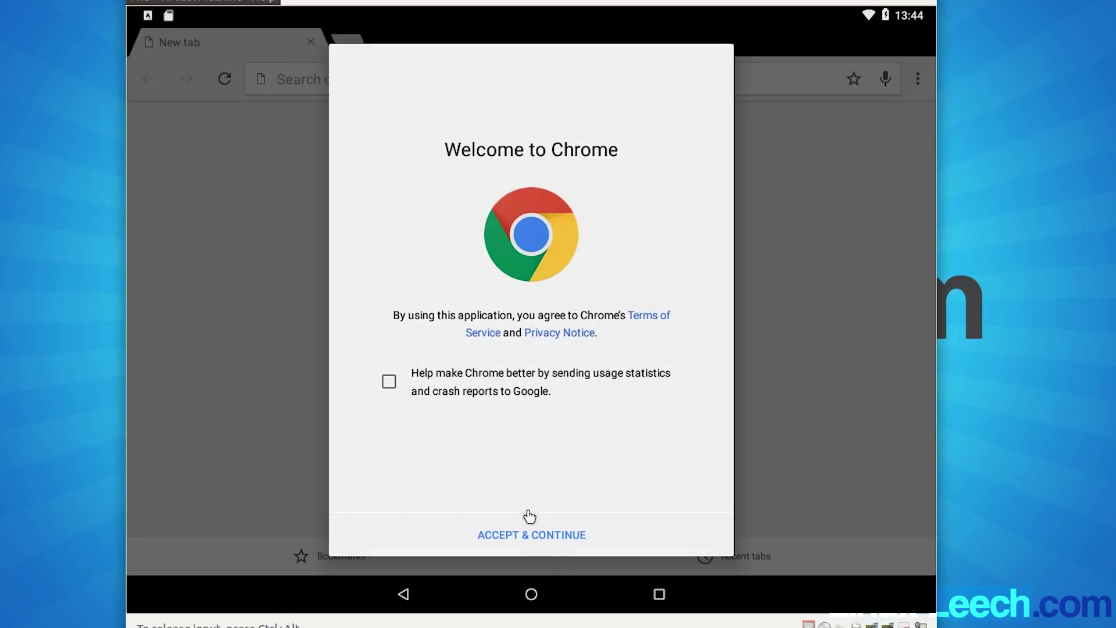
pyautogui.click(504, 538)
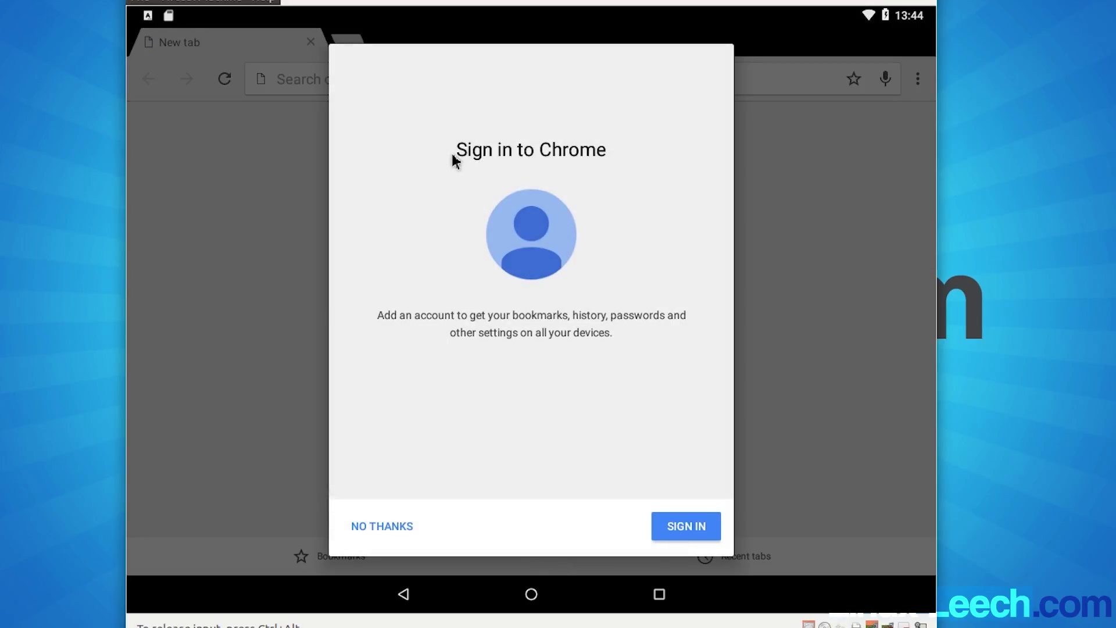
pyautogui.click(382, 527)
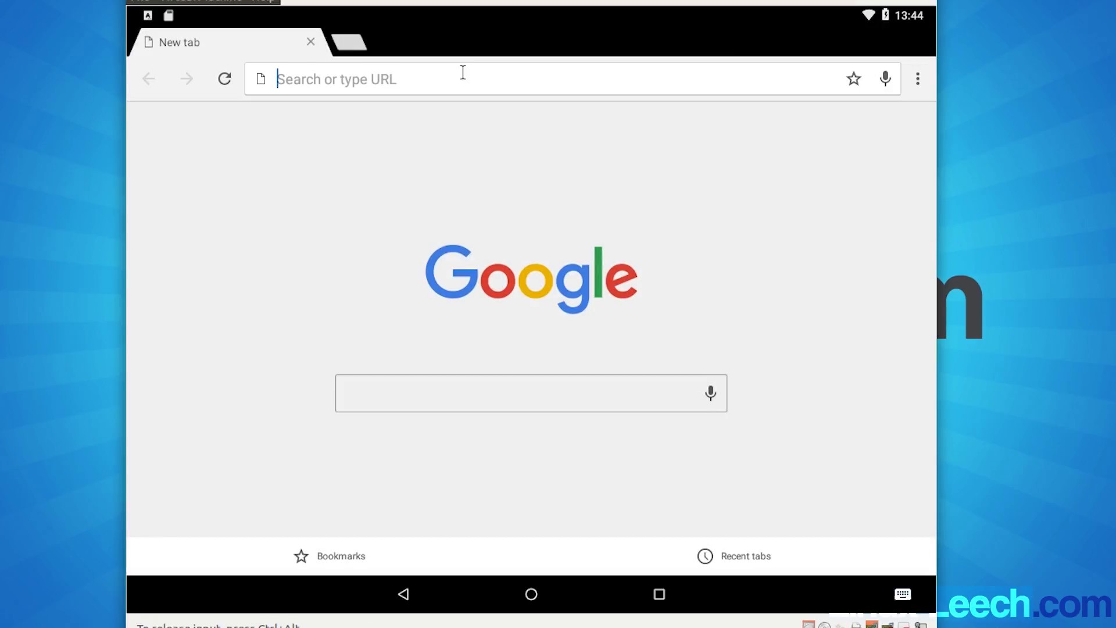
pyautogui.write('www.fast.c')
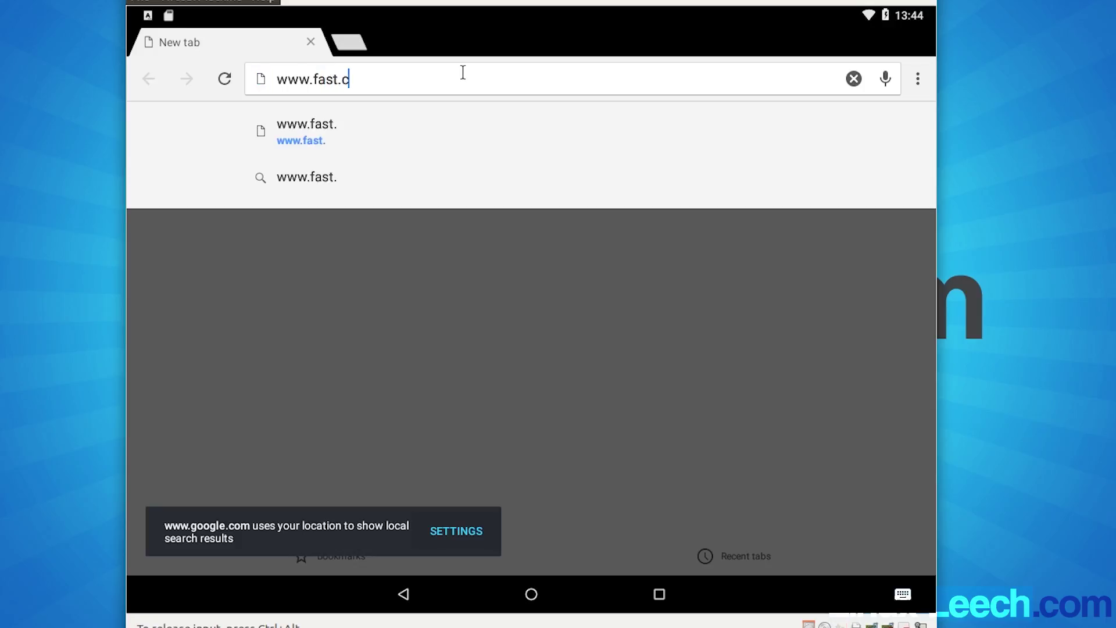
pyautogui.write('om')
pyautogui.press('Return')
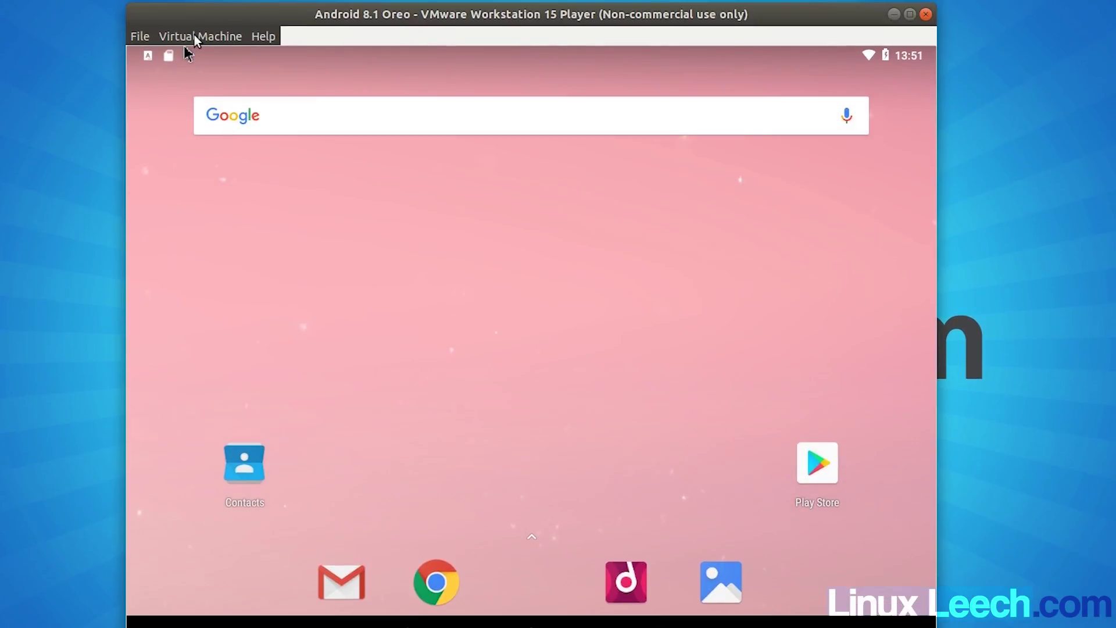
# Step: Send Ctrl+Alt+Del to the VM and choose Power off from Android's power menu
pyautogui.click(198, 36)
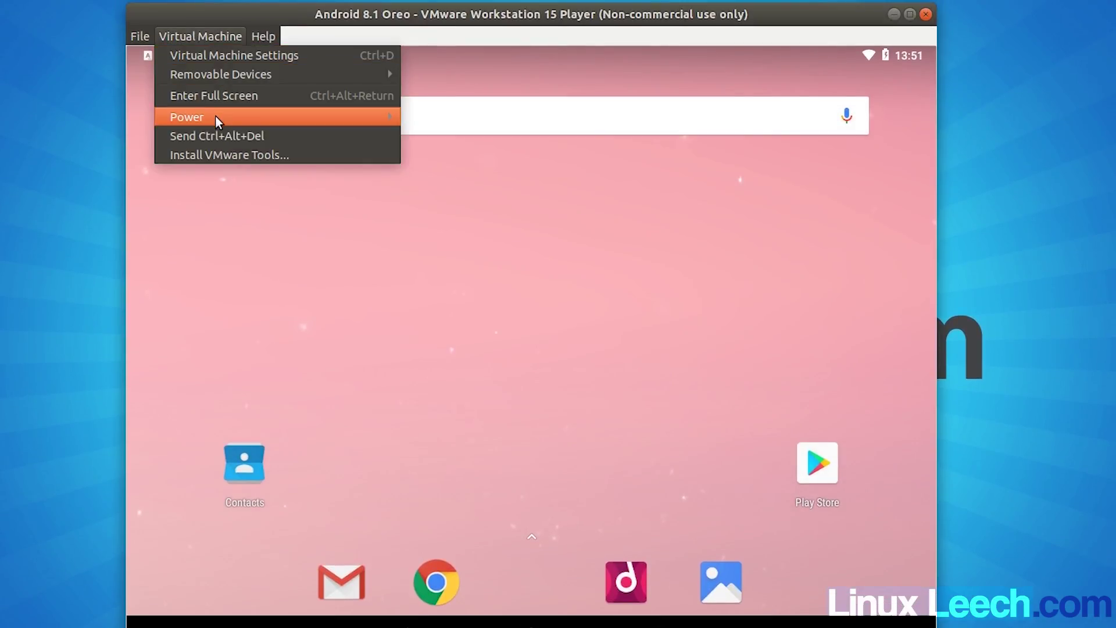
pyautogui.click(251, 139)
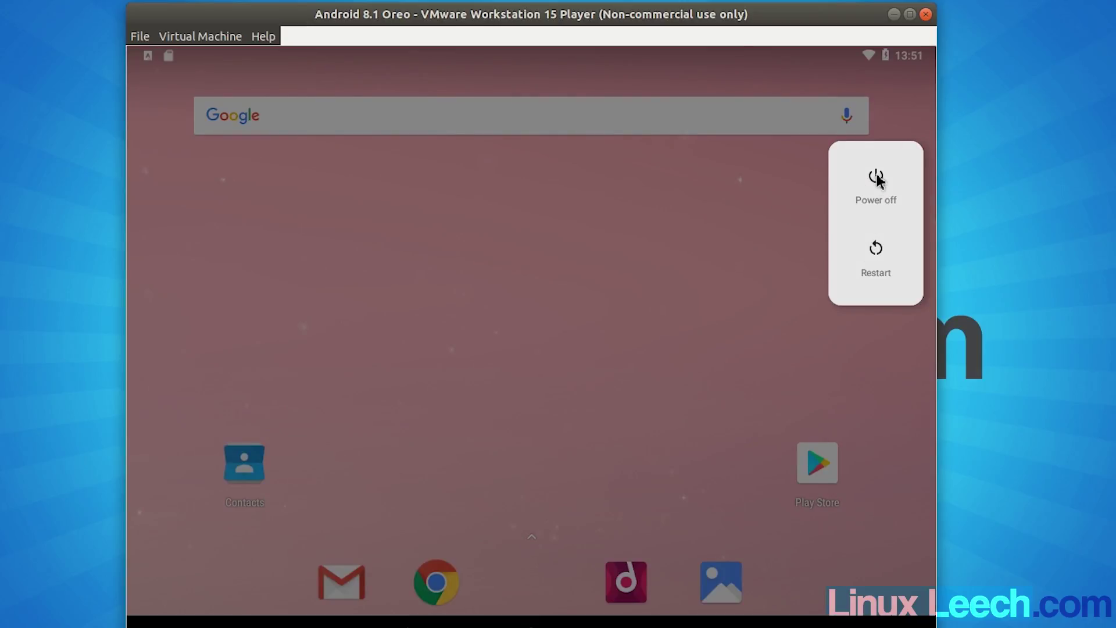
pyautogui.click(877, 179)
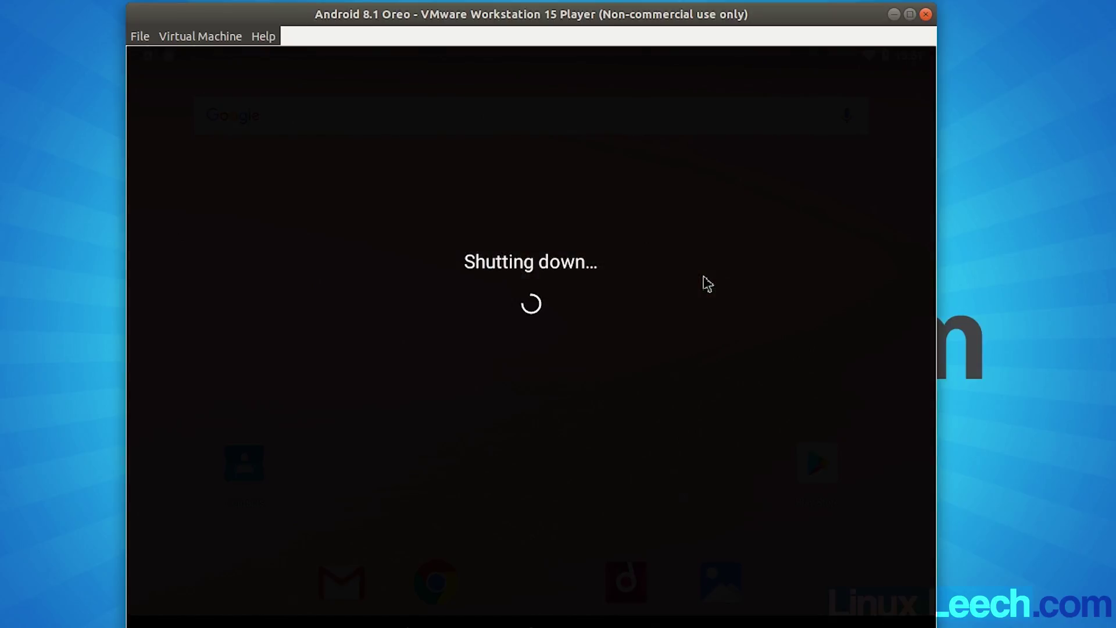